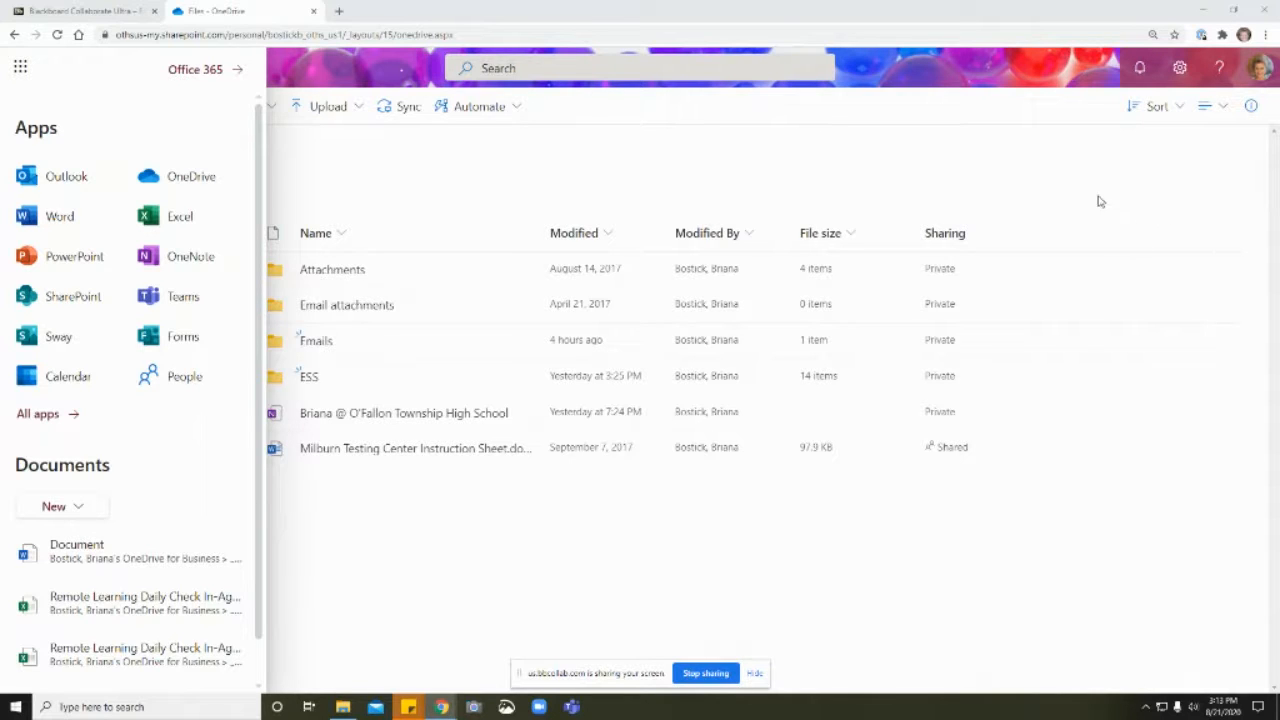
# Step: Create a new folder named Sophomore in the main OneDrive files
pyautogui.click(185, 183)
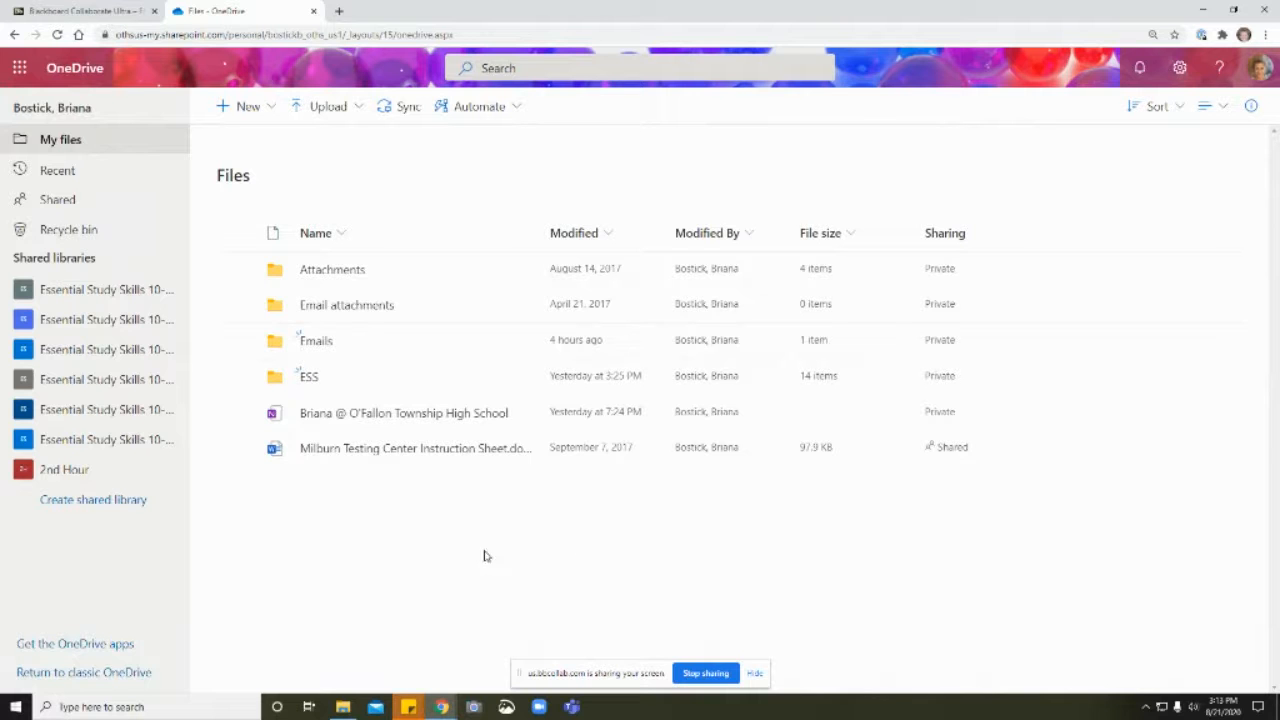
pyautogui.click(221, 110)
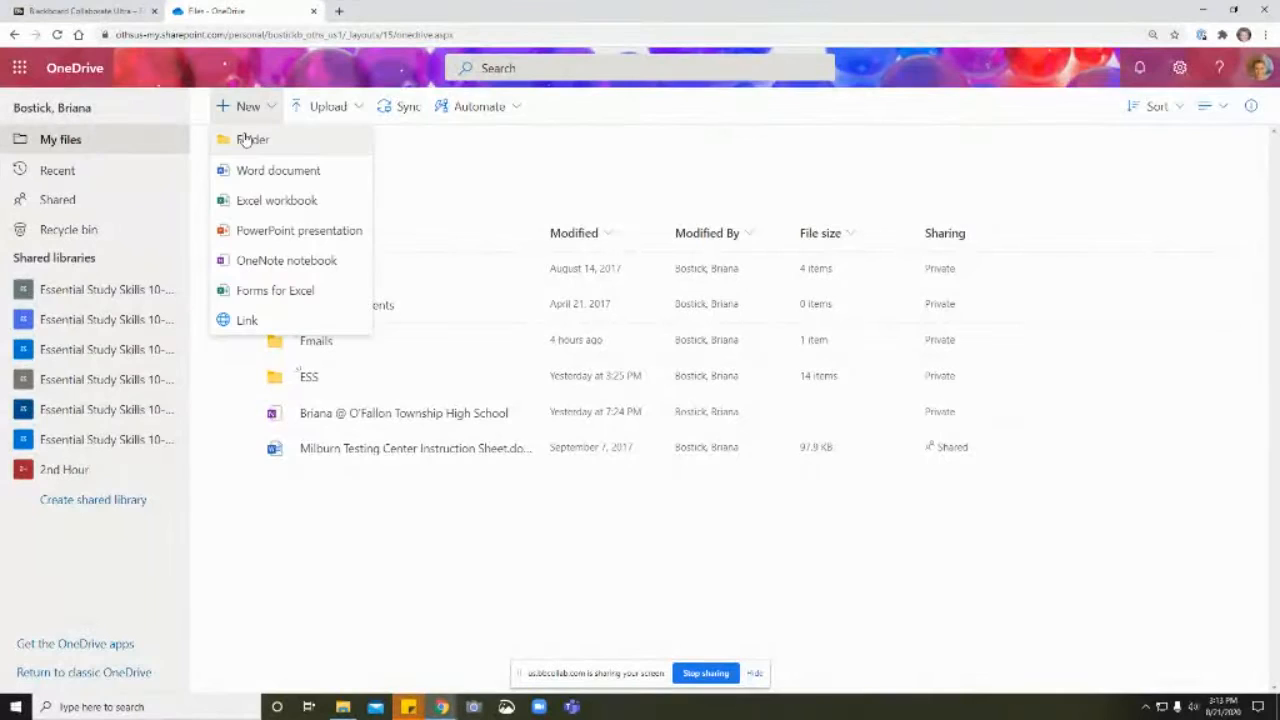
pyautogui.click(250, 137)
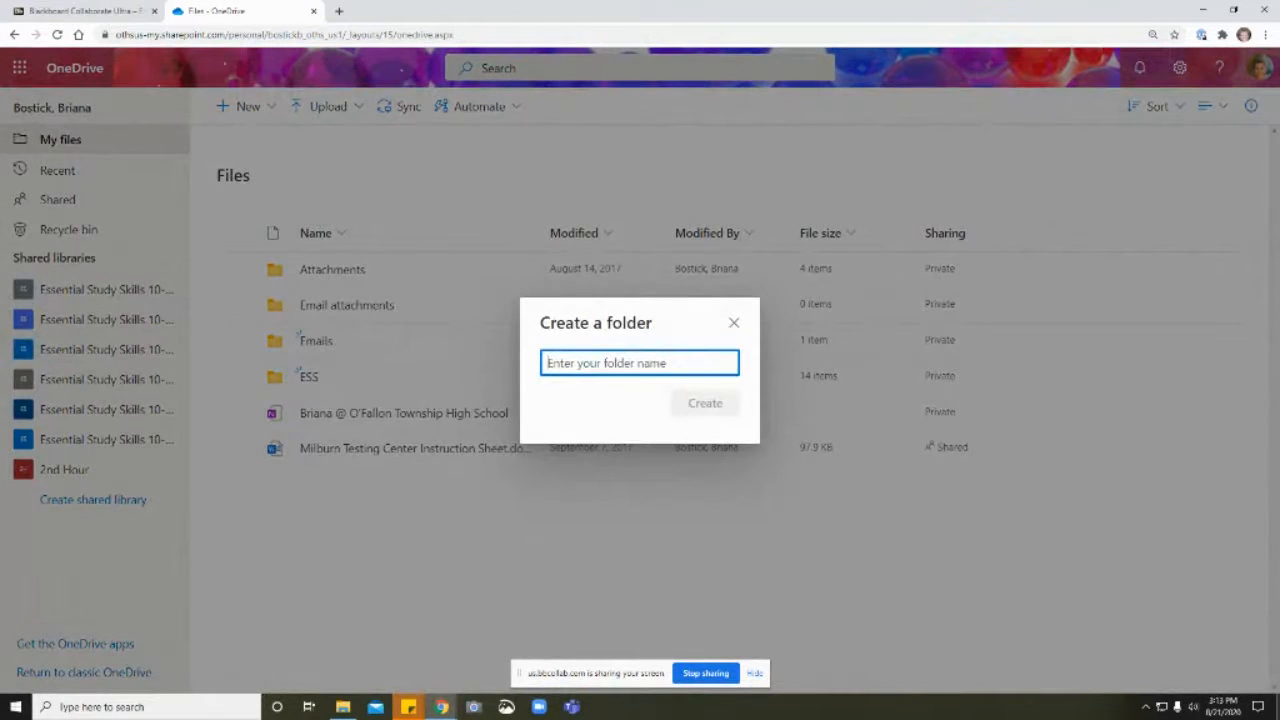
pyautogui.write('So')
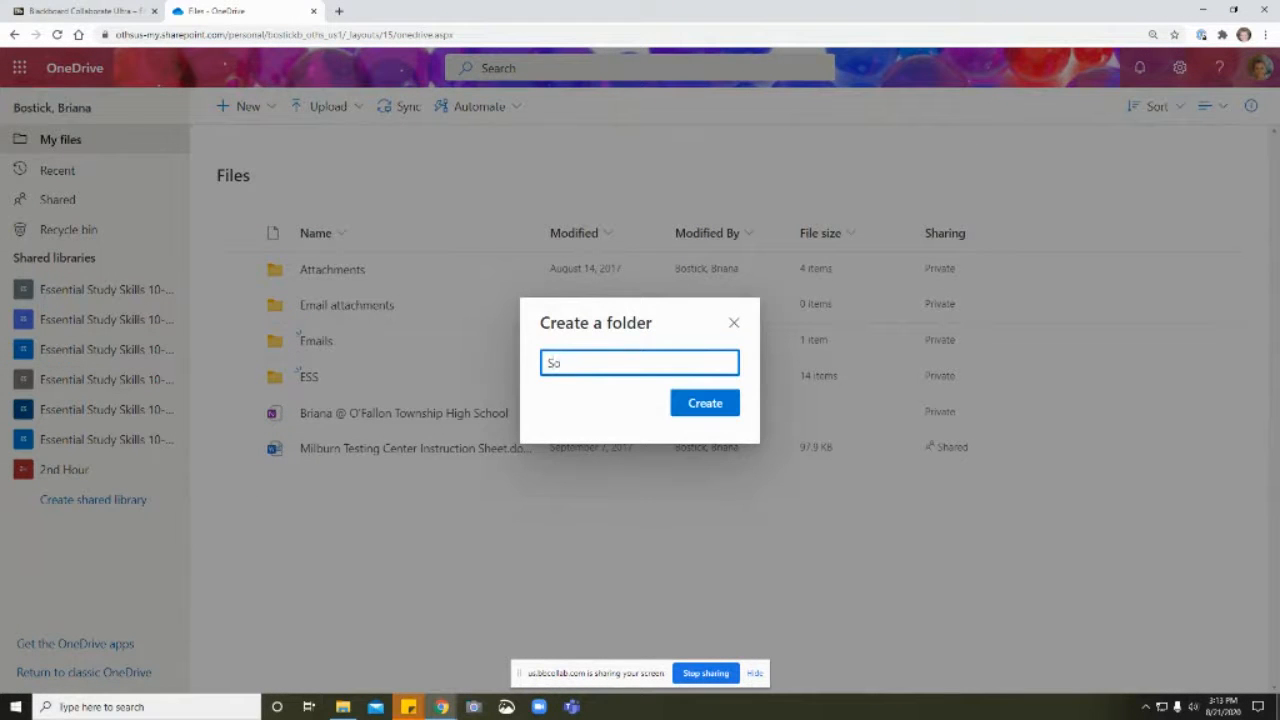
pyautogui.write('phomore')
pyautogui.press('Return')
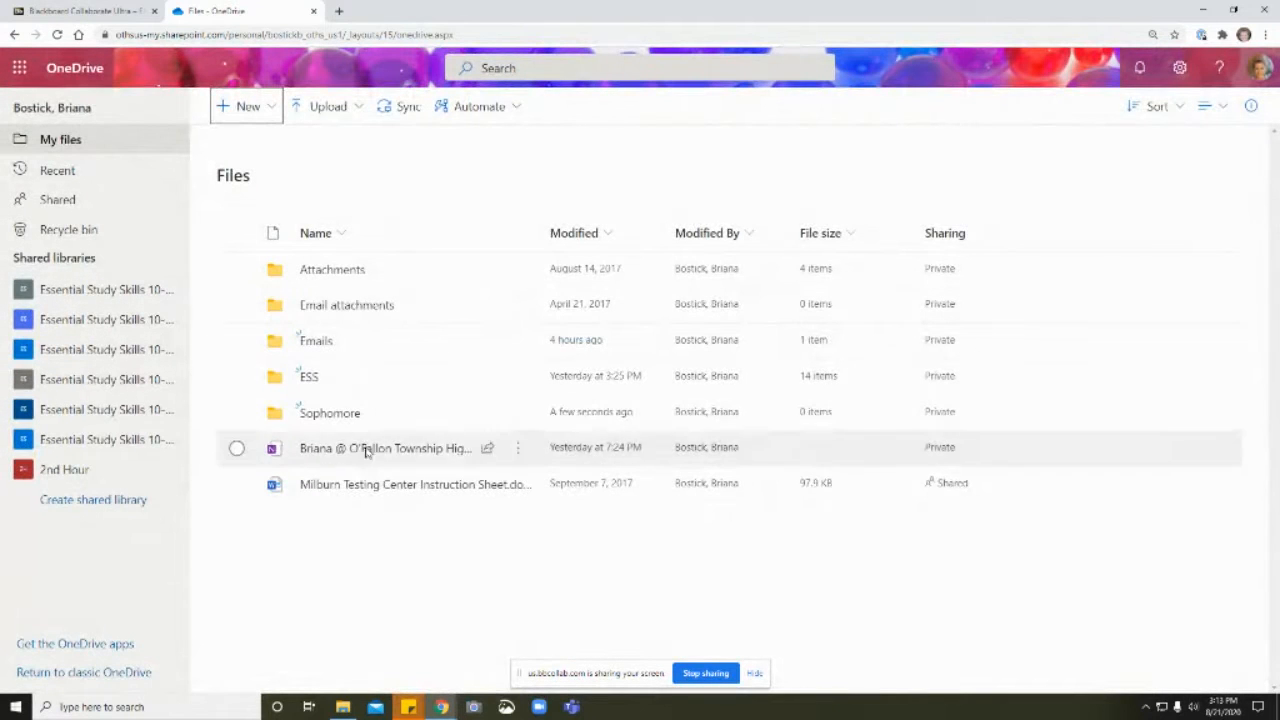
# Step: Create a subfolder named English inside the Sophomore folder
pyautogui.click(333, 414)
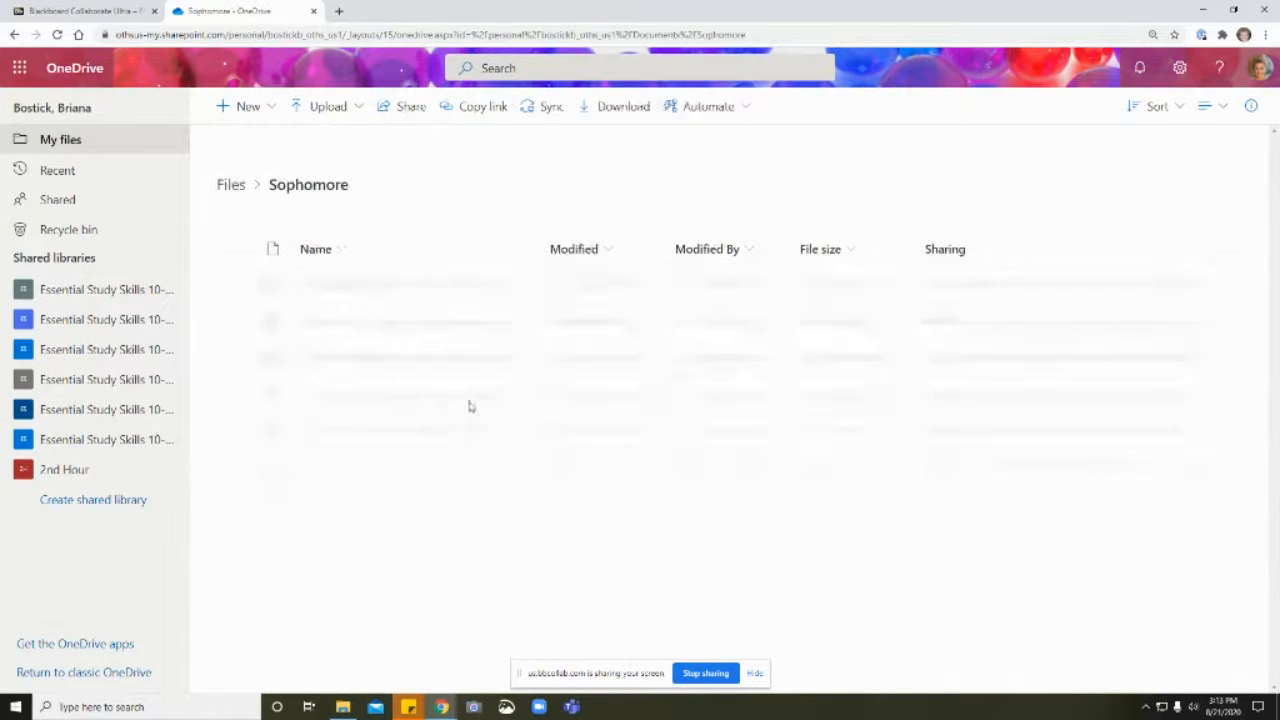
pyautogui.click(232, 108)
pyautogui.click(306, 137)
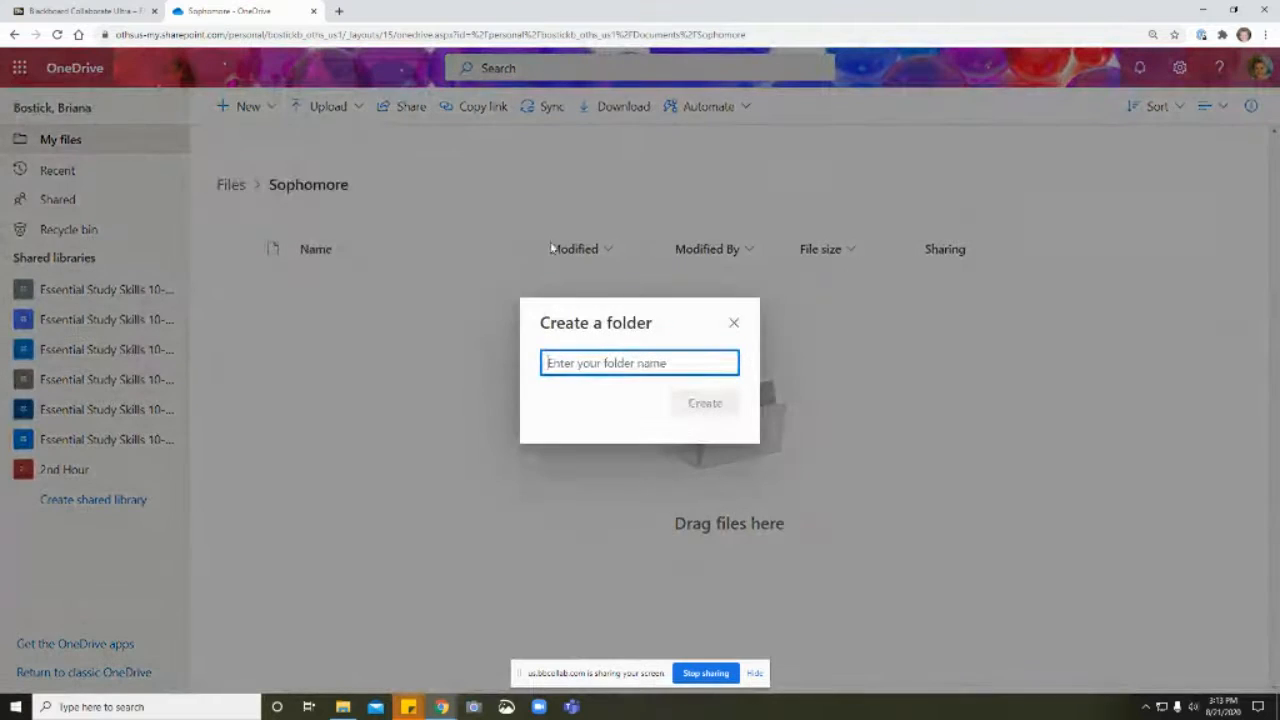
pyautogui.write('English')
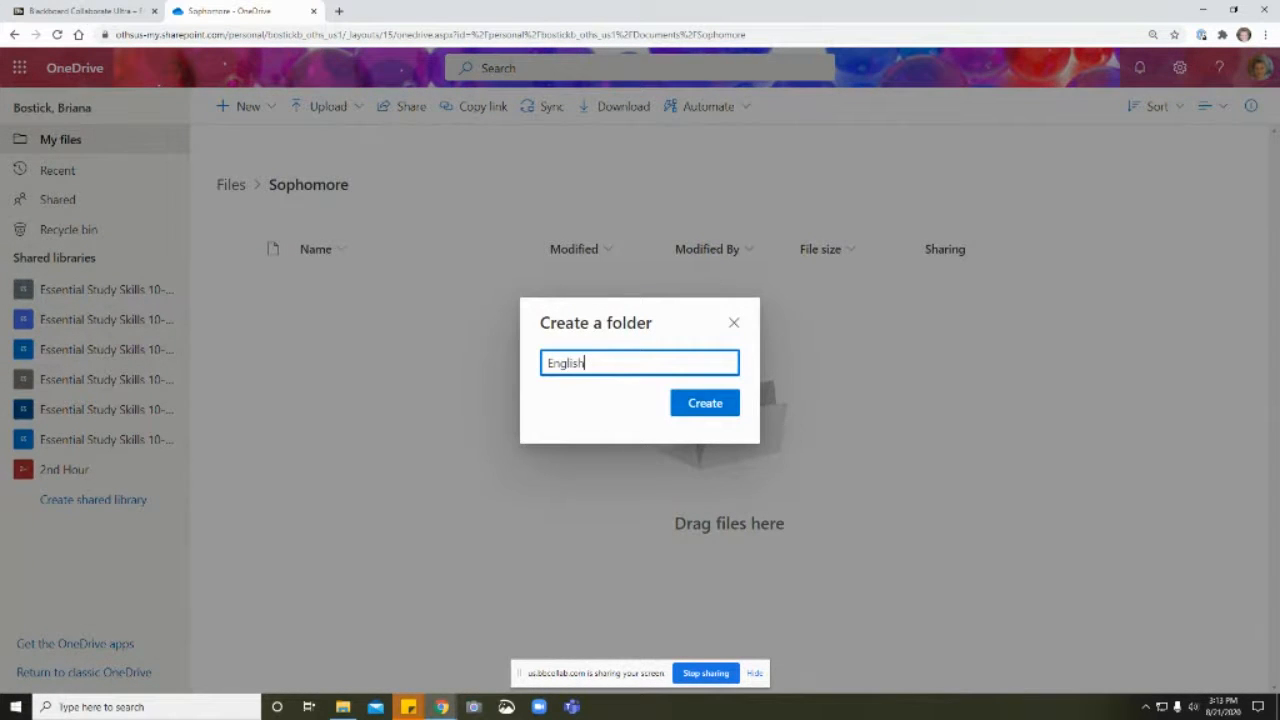
pyautogui.press('Return')
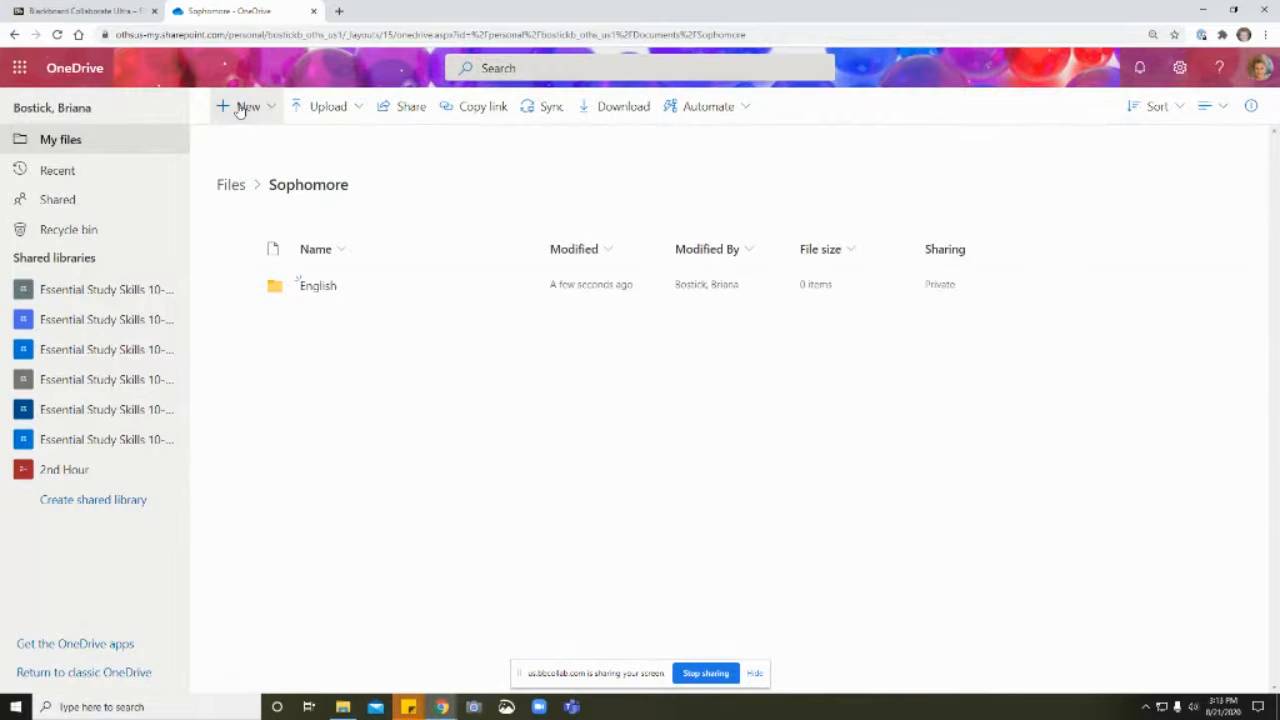
# Step: Add a second subfolder named History inside the Sophomore folder
pyautogui.click(242, 106)
pyautogui.click(252, 139)
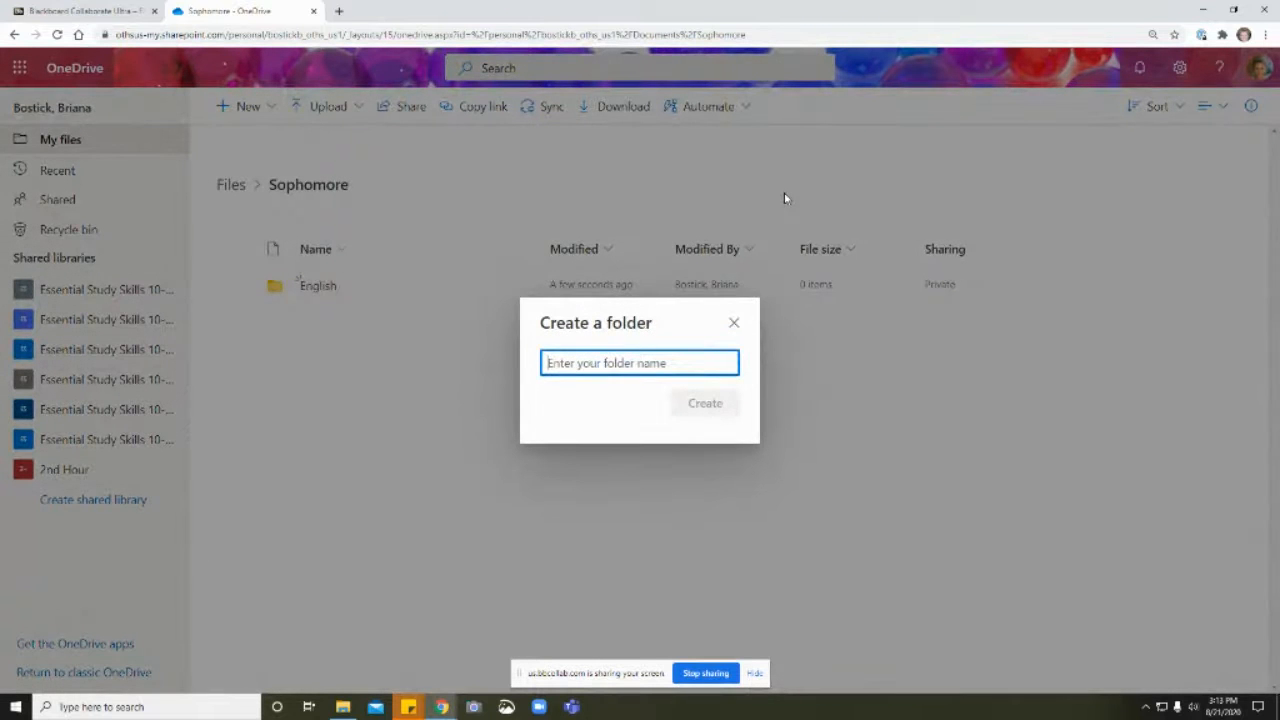
pyautogui.write('History')
pyautogui.press('Return')
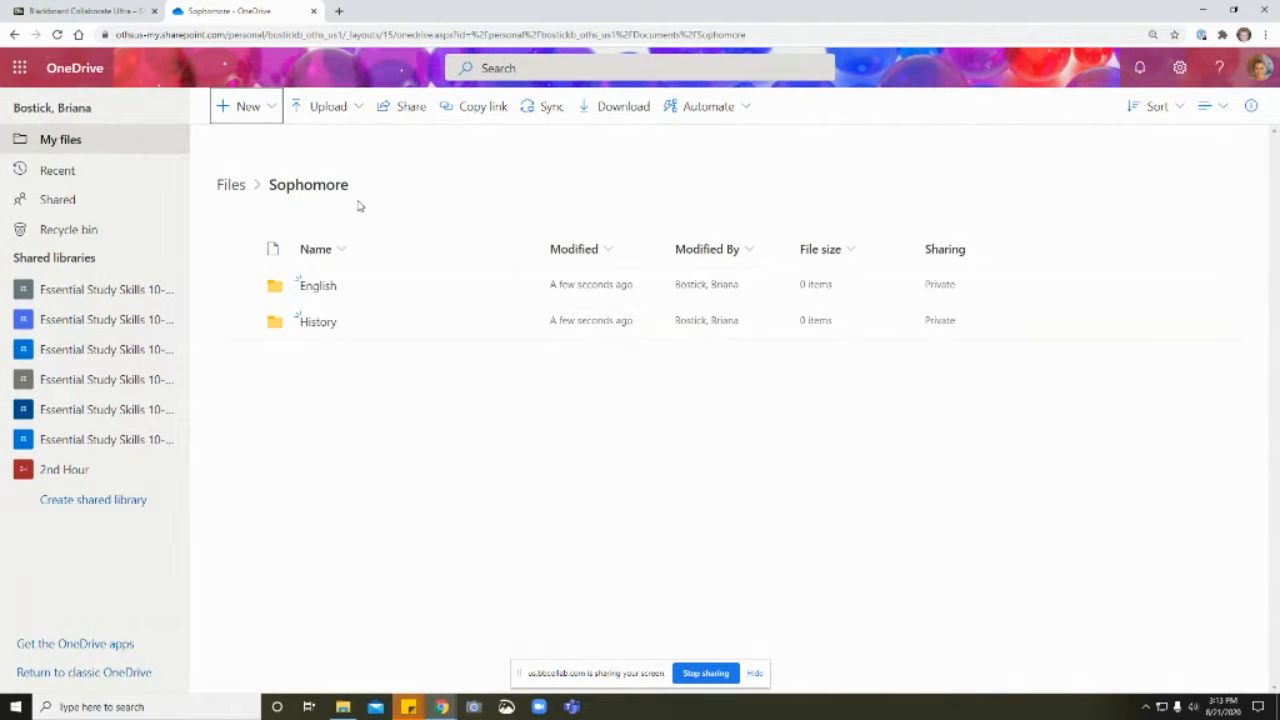
# Step: Create a new Word document inside the English folder
pyautogui.click(320, 288)
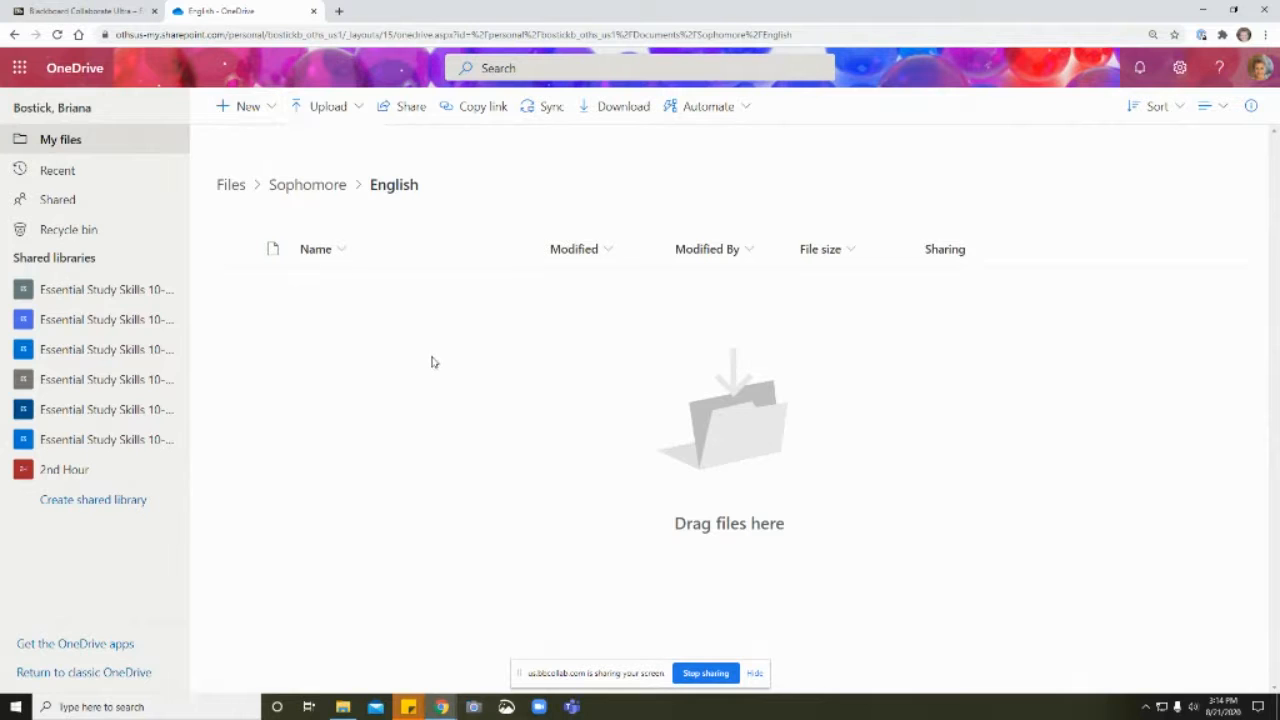
pyautogui.click(228, 110)
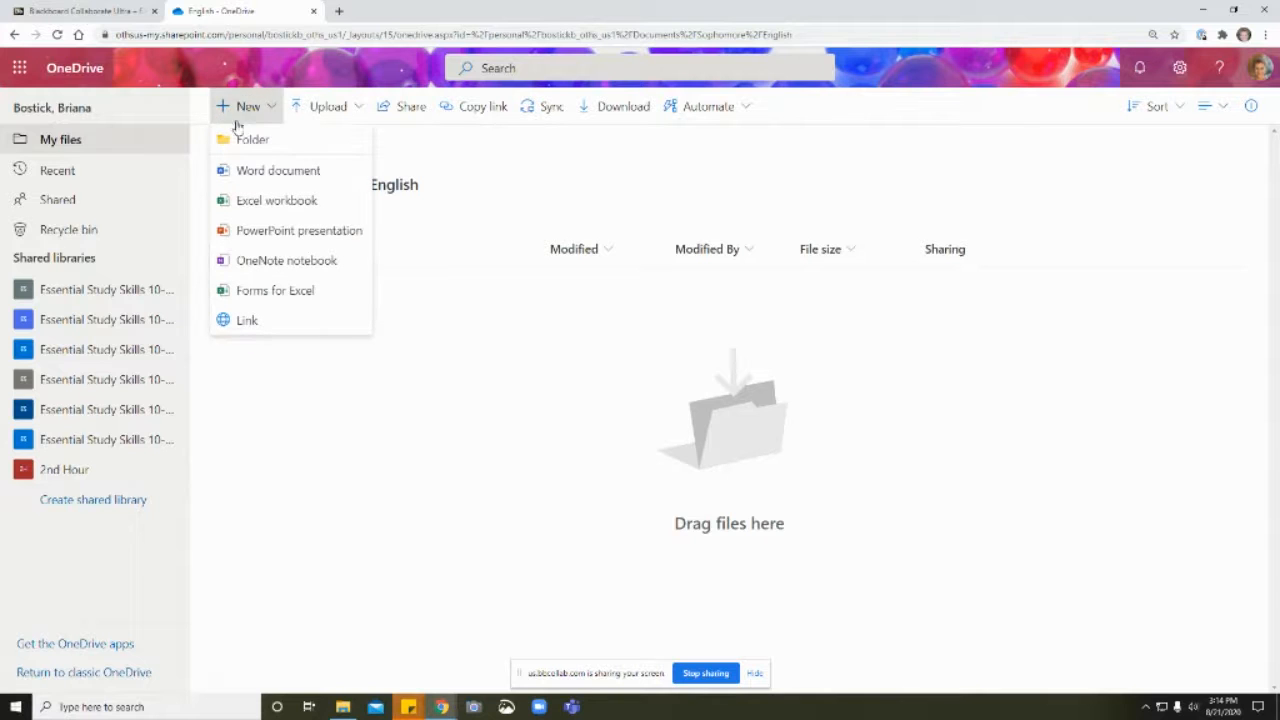
pyautogui.click(285, 171)
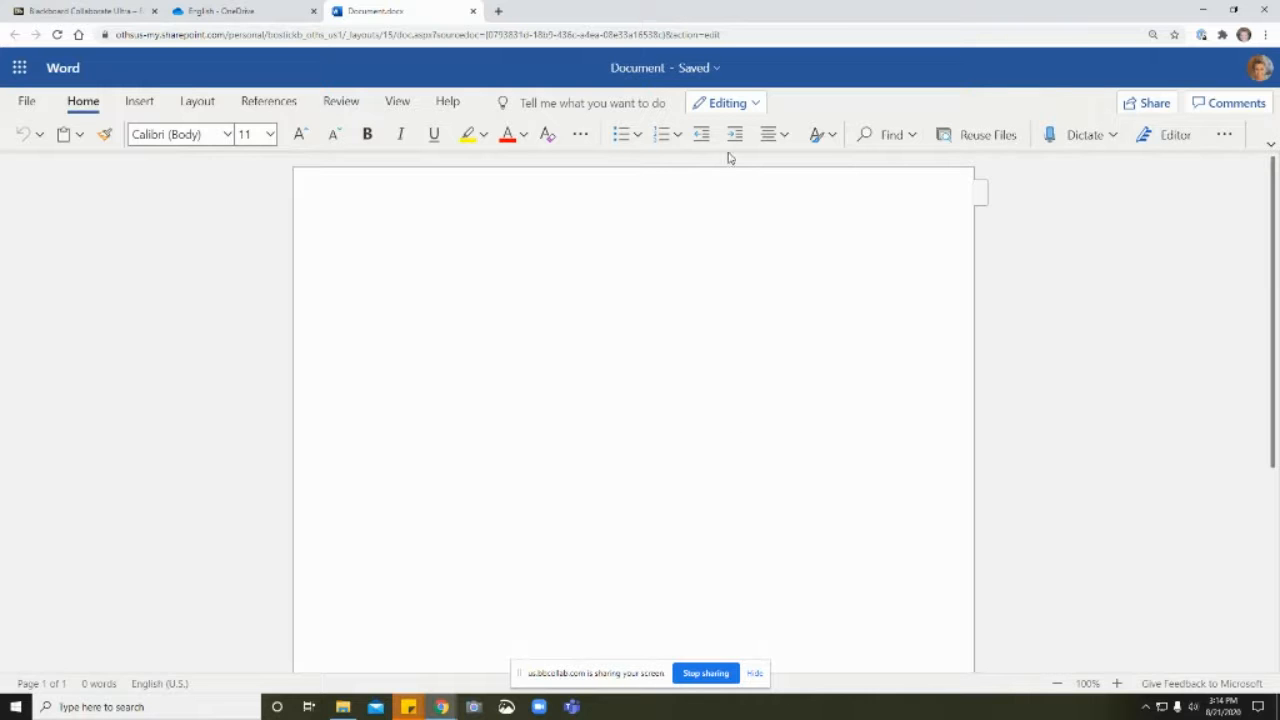
# Step: Rename the new Word document as All About You
pyautogui.click(694, 70)
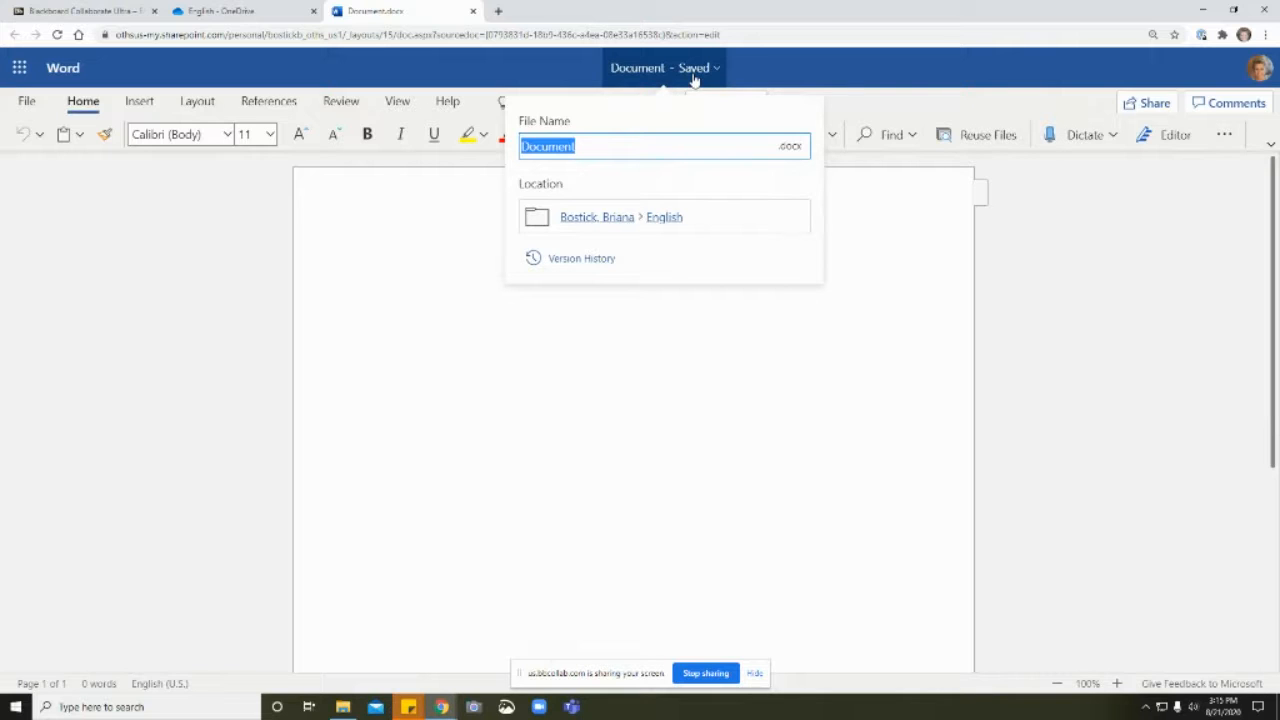
pyautogui.press('BackSpace')
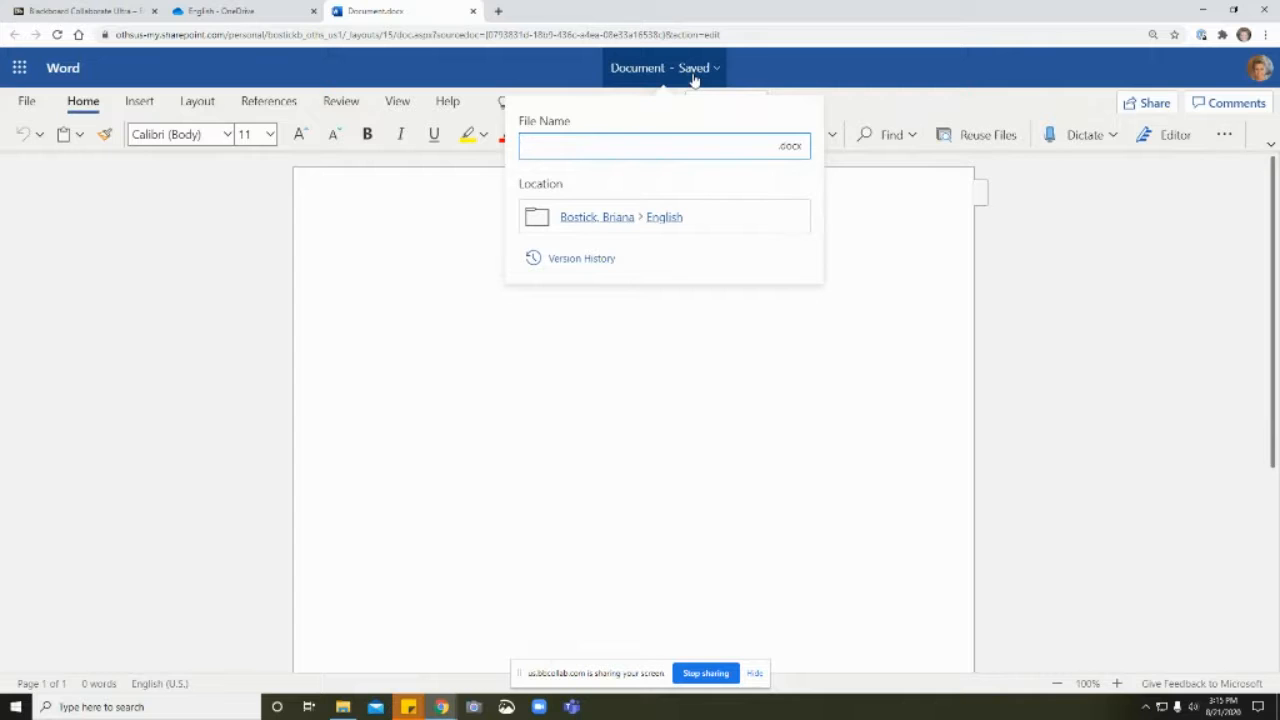
pyautogui.write('A')
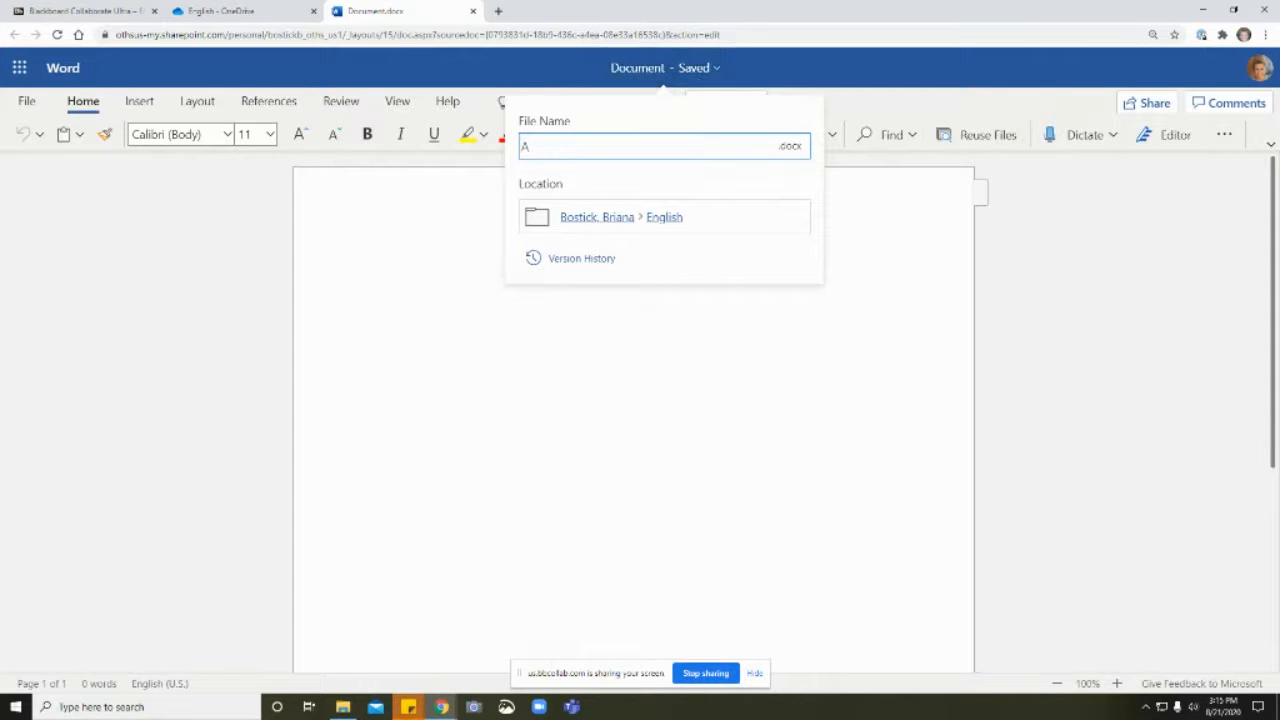
pyautogui.write('ll About You')
pyautogui.press('Return')
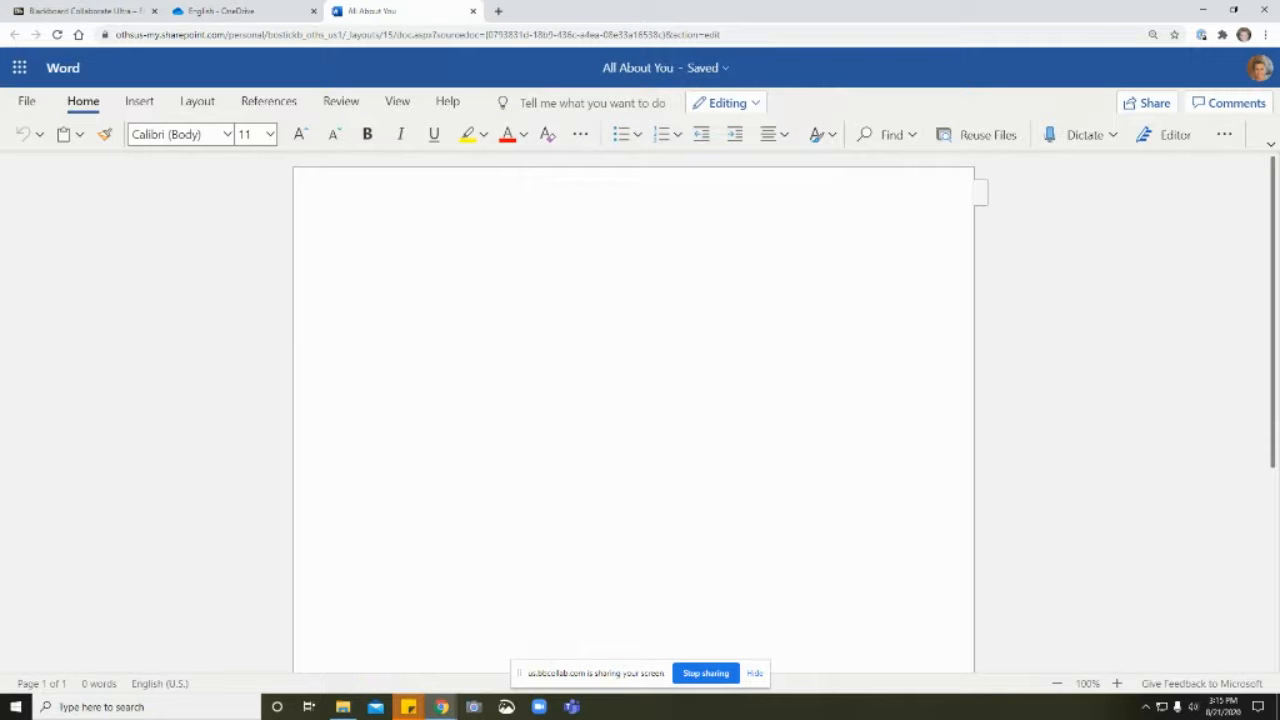
# Step: Write "All about you.." in the document and close it to return to the English folder
pyautogui.write('A')
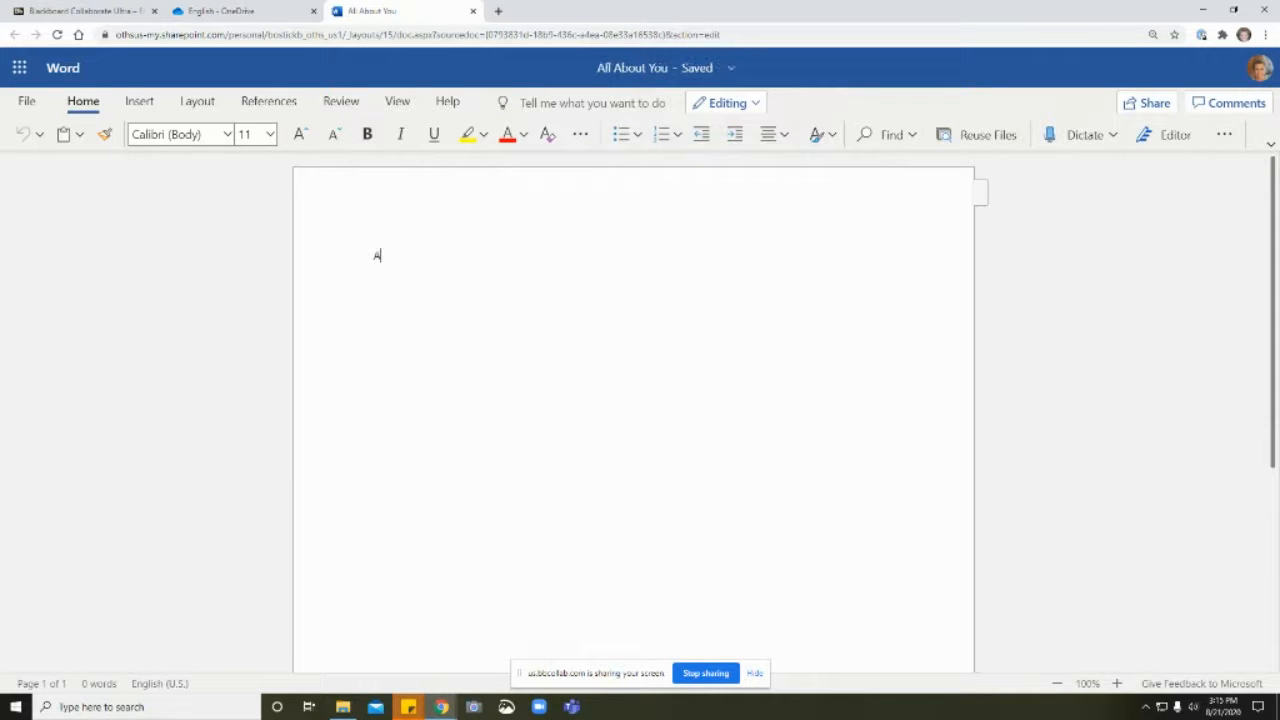
pyautogui.write('ll about you.')
pyautogui.click(473, 11)
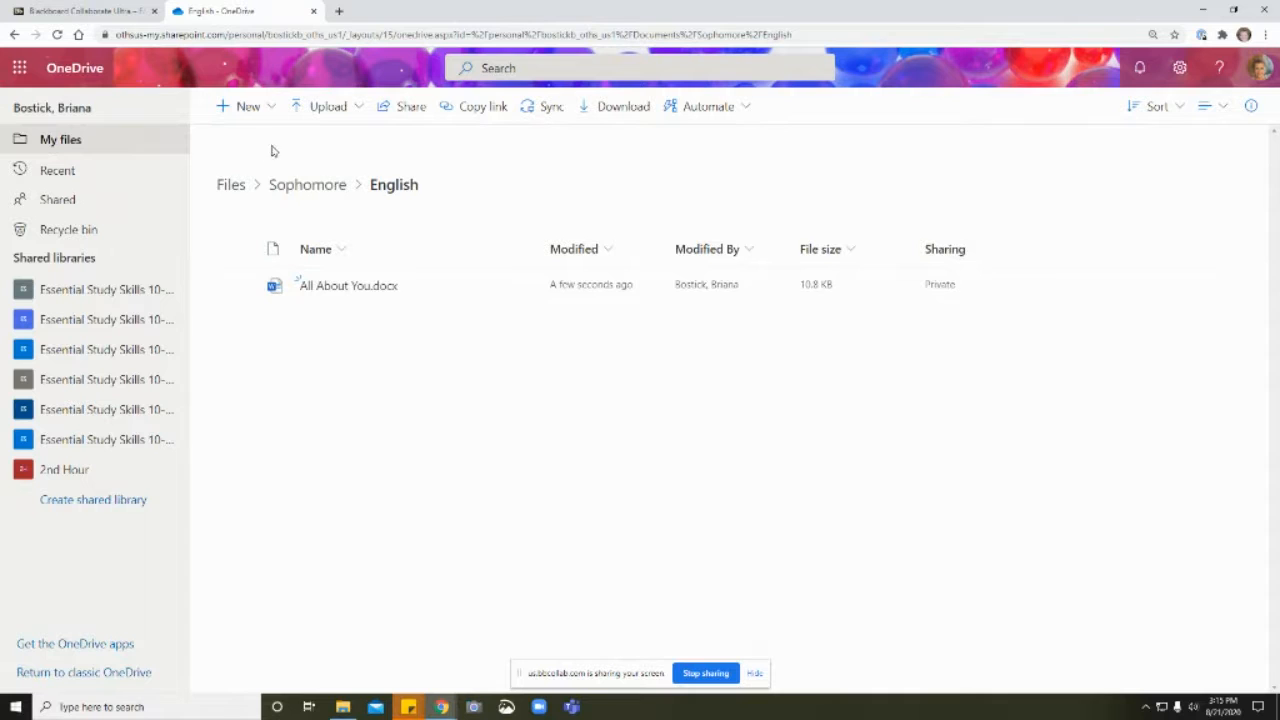
# Step: Move the Milburn Testing Center Instruction Sheet from the main files into the English folder inside Sophomore
pyautogui.click(228, 186)
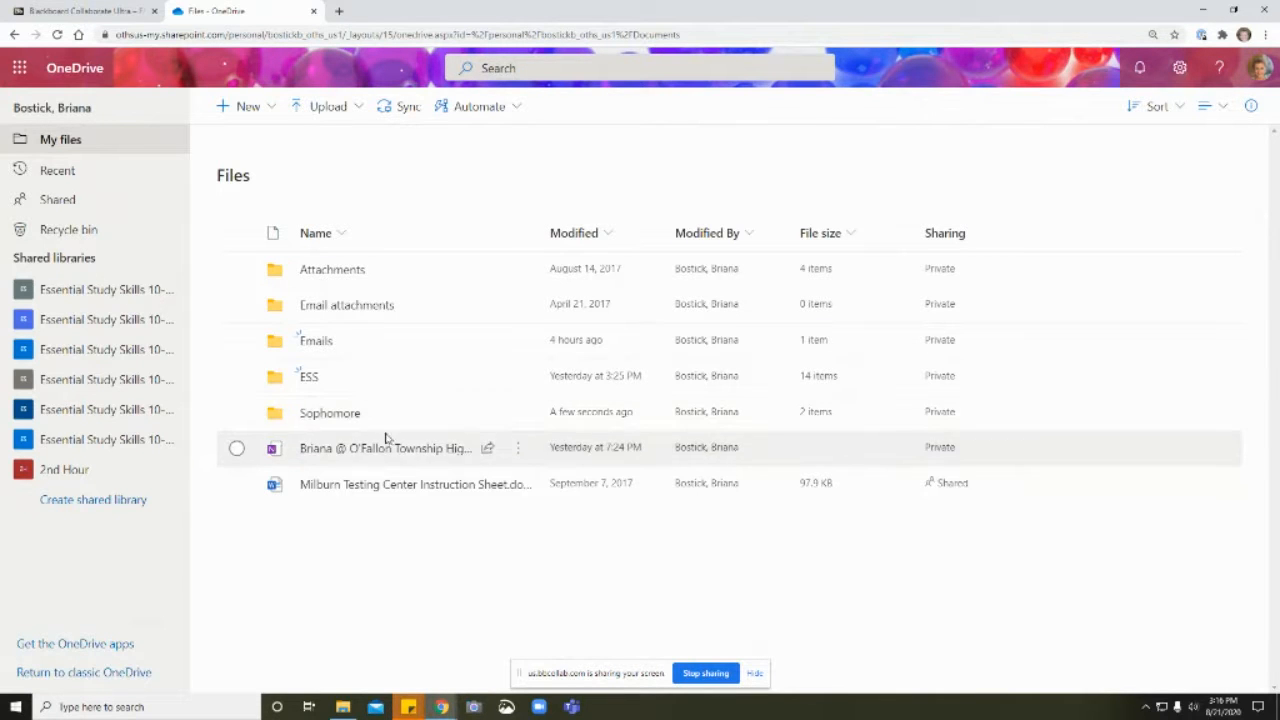
pyautogui.moveTo(374, 490)
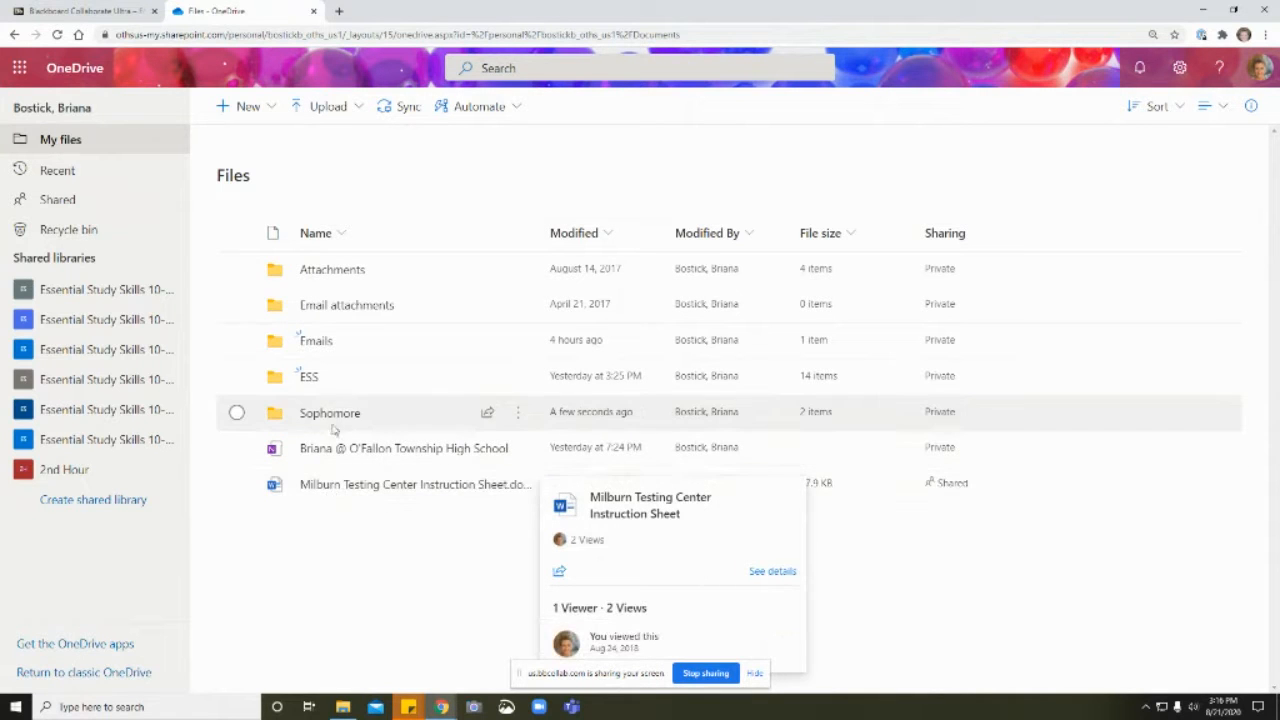
pyautogui.click(237, 485)
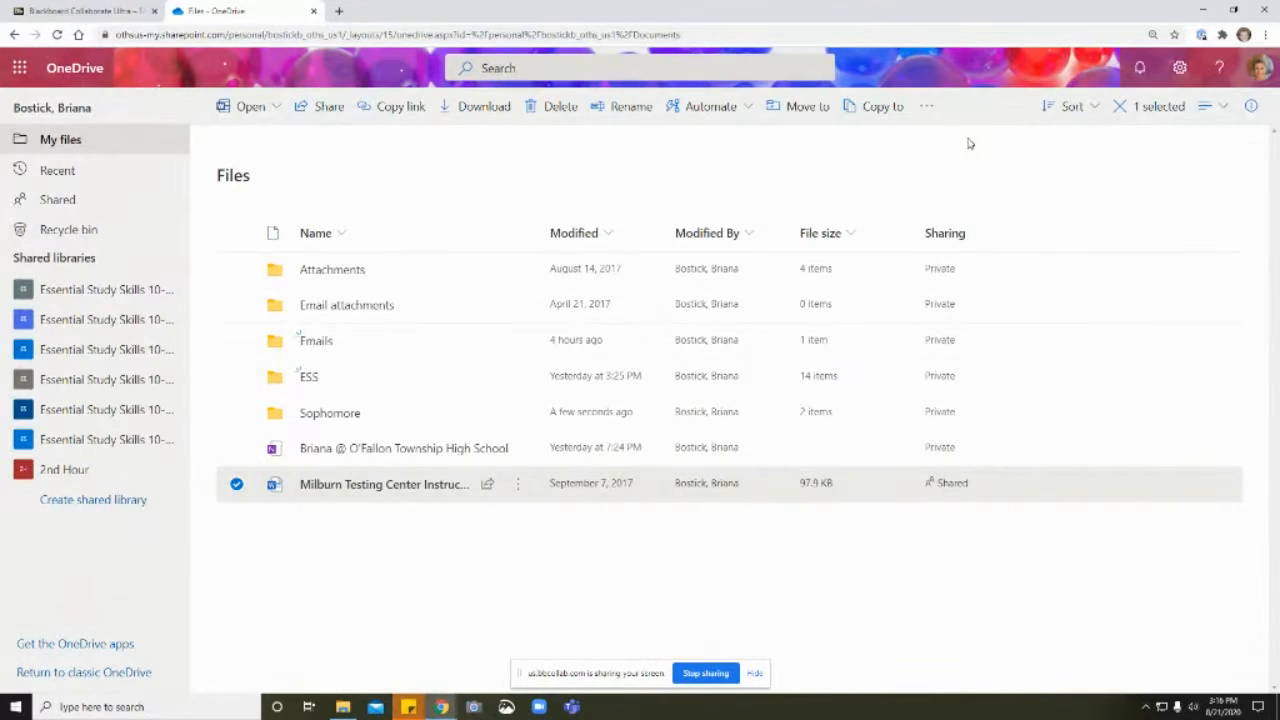
pyautogui.click(236, 485)
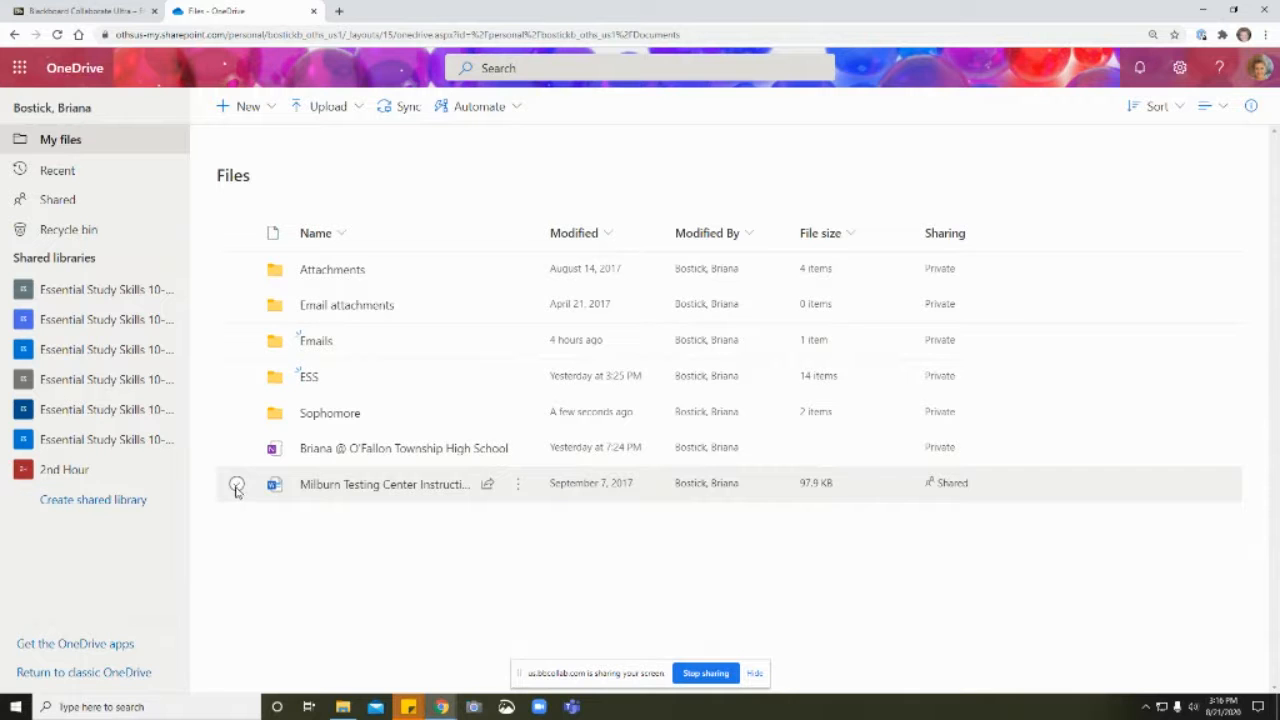
pyautogui.click(236, 485)
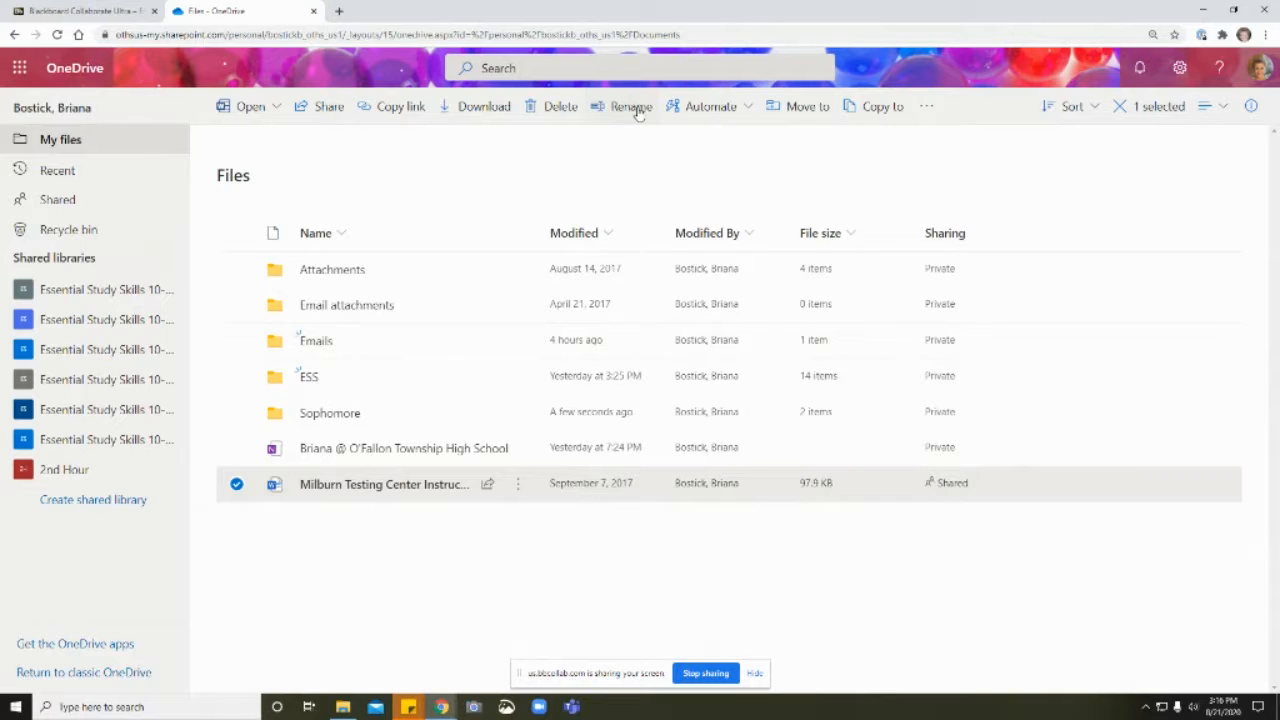
pyautogui.click(808, 107)
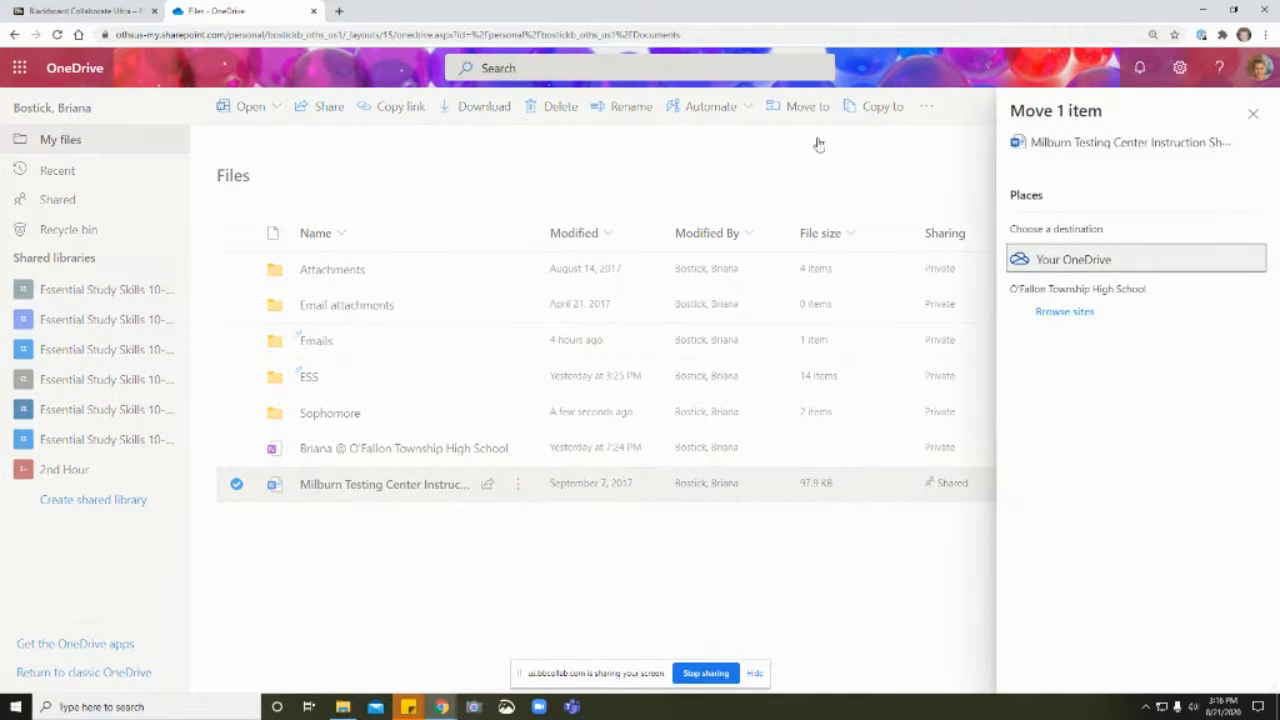
pyautogui.click(1068, 262)
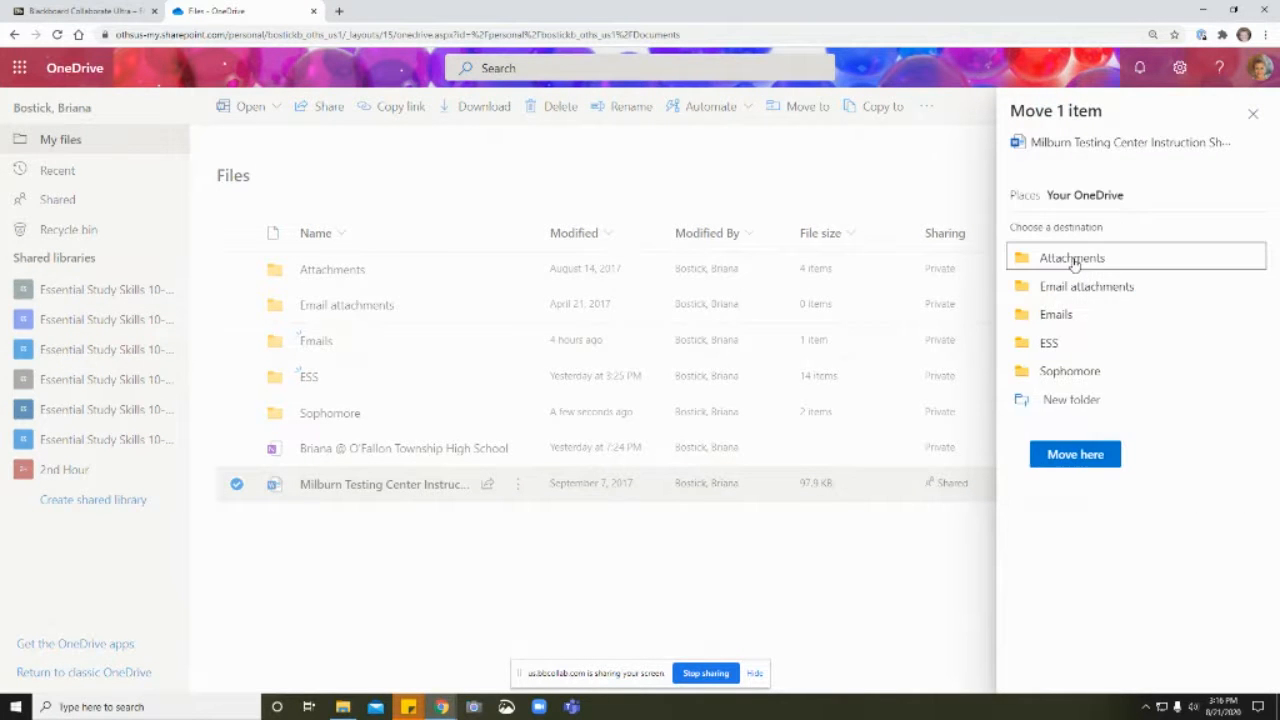
pyautogui.click(1062, 371)
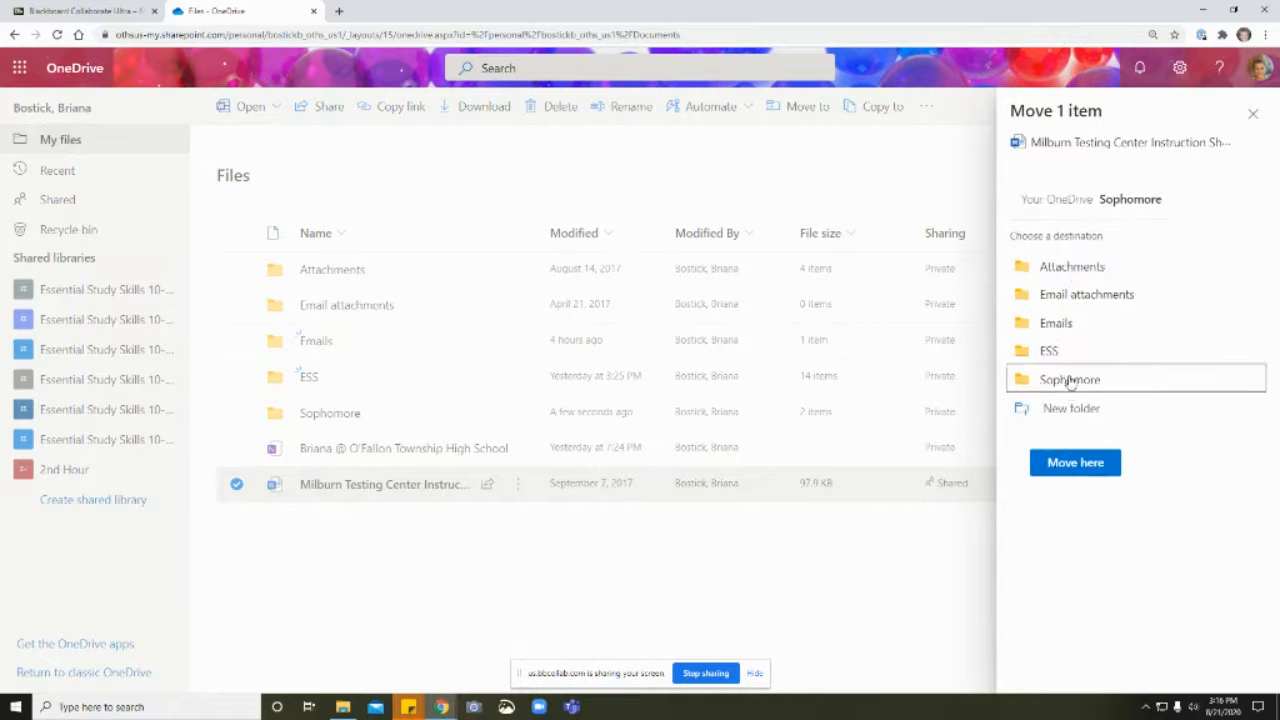
pyautogui.click(1045, 268)
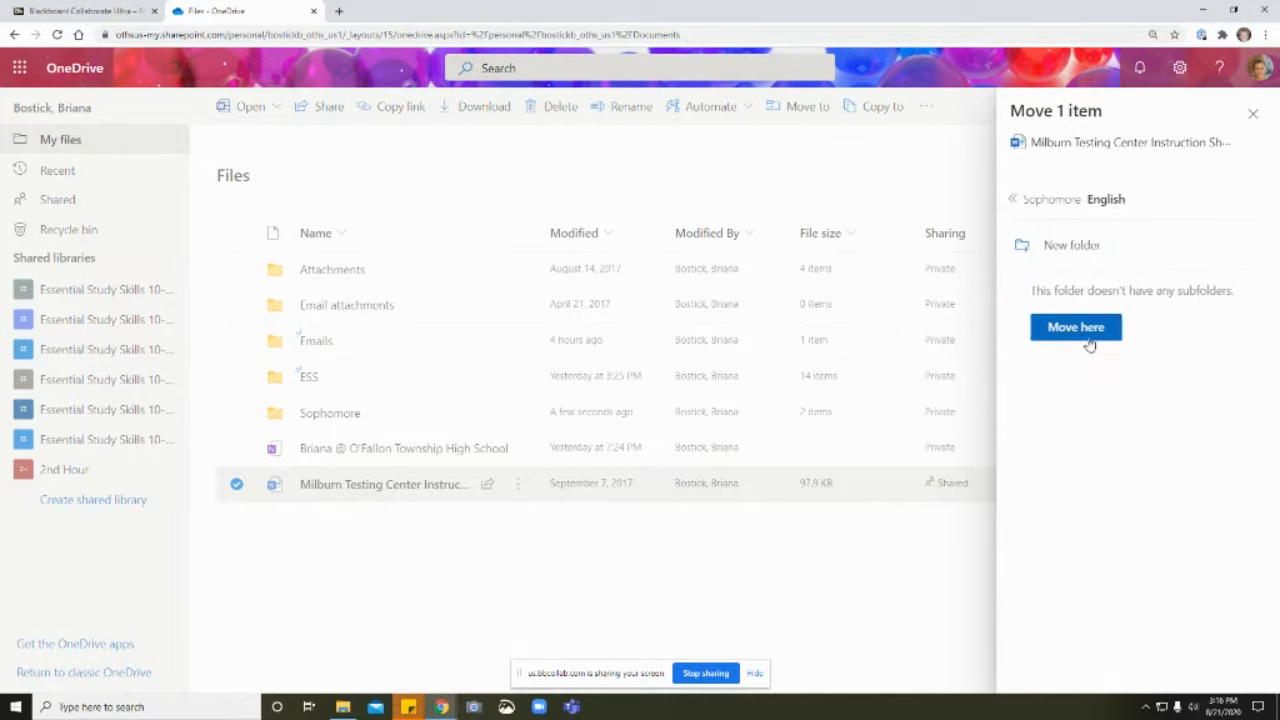
pyautogui.click(1075, 327)
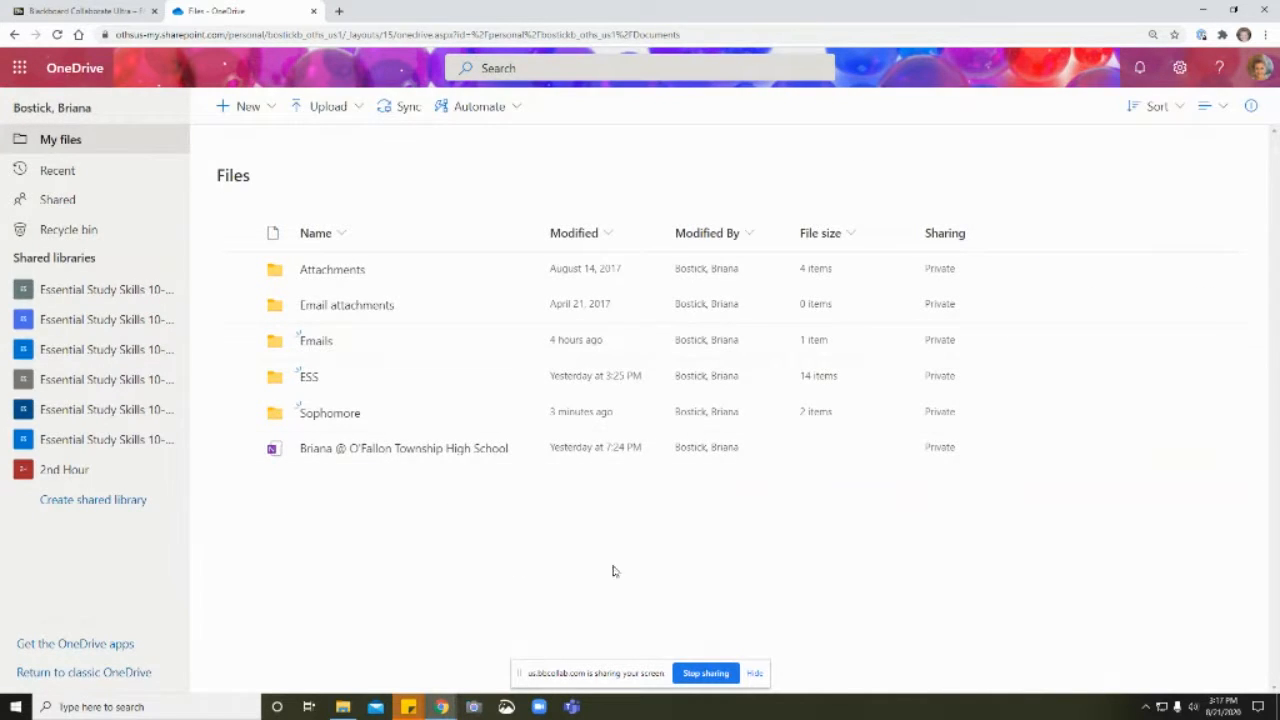
# Step: Check the English folder inside Sophomore for the moved instruction sheet and return to the main files
pyautogui.click(313, 414)
pyautogui.click(336, 292)
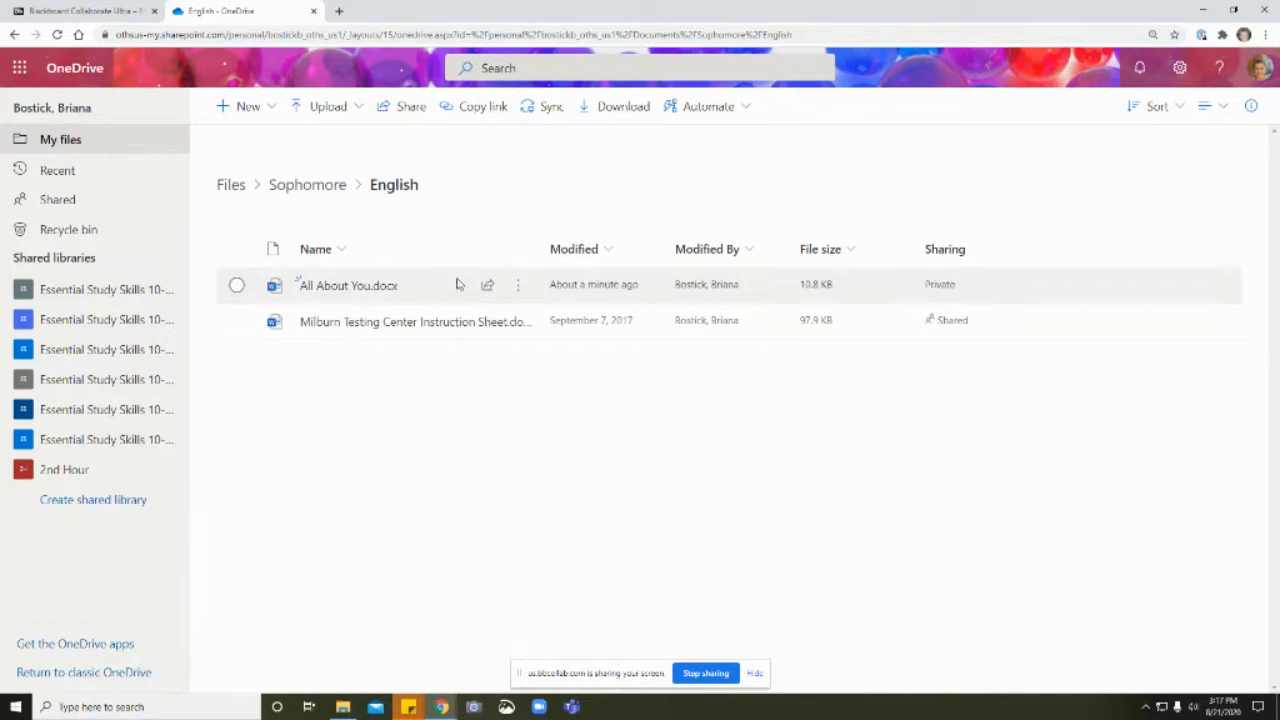
pyautogui.click(232, 187)
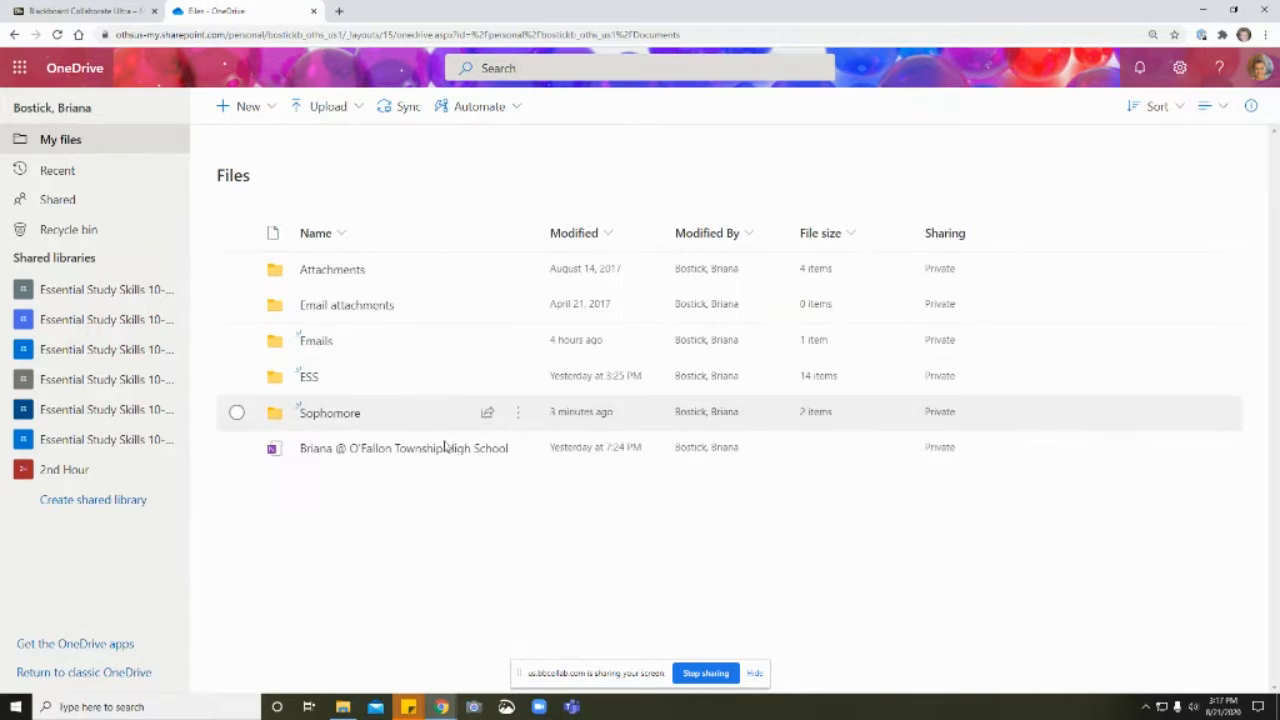
# Step: Delete All About You.docx from the English folder inside Sophomore
pyautogui.click(329, 413)
pyautogui.click(337, 296)
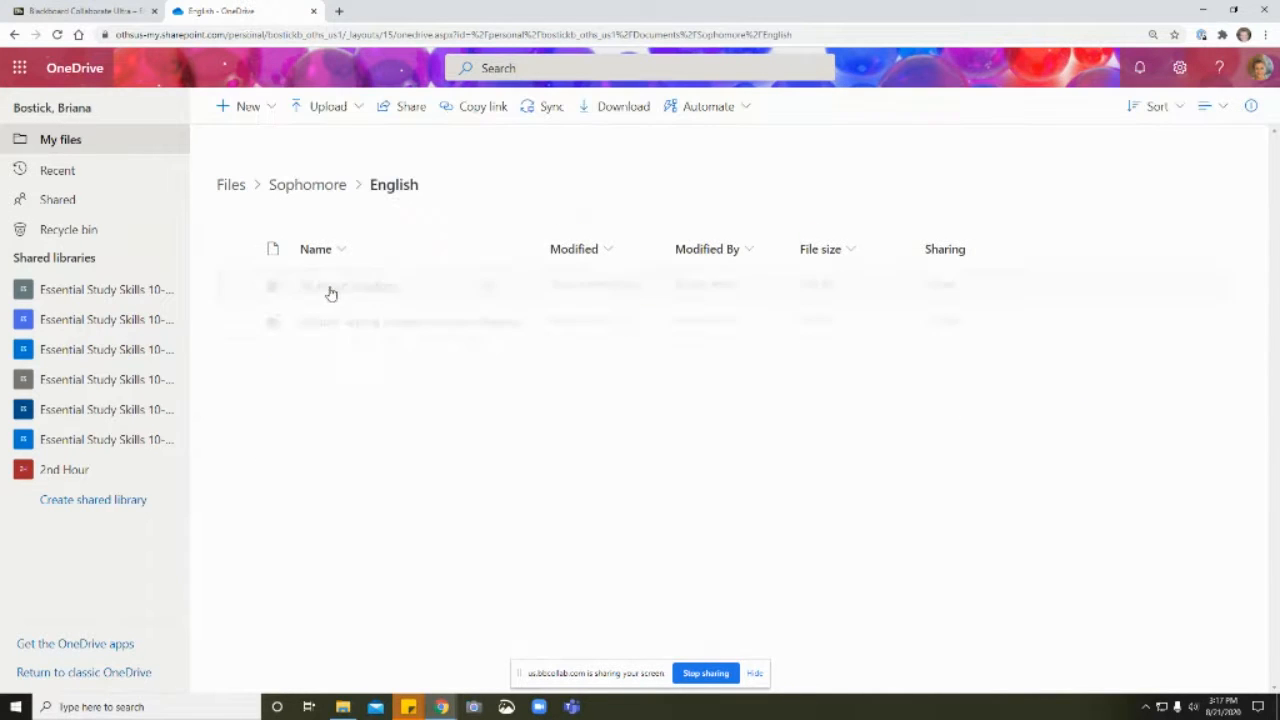
pyautogui.click(238, 286)
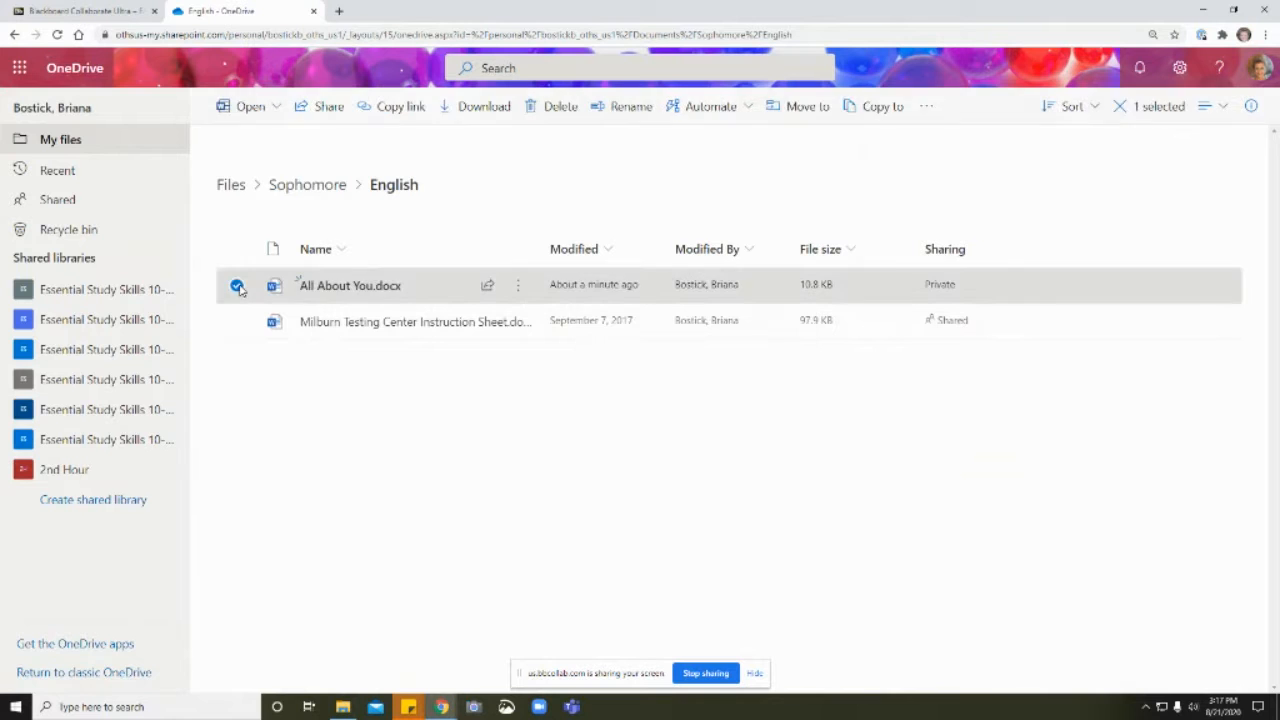
pyautogui.click(563, 108)
pyautogui.click(645, 410)
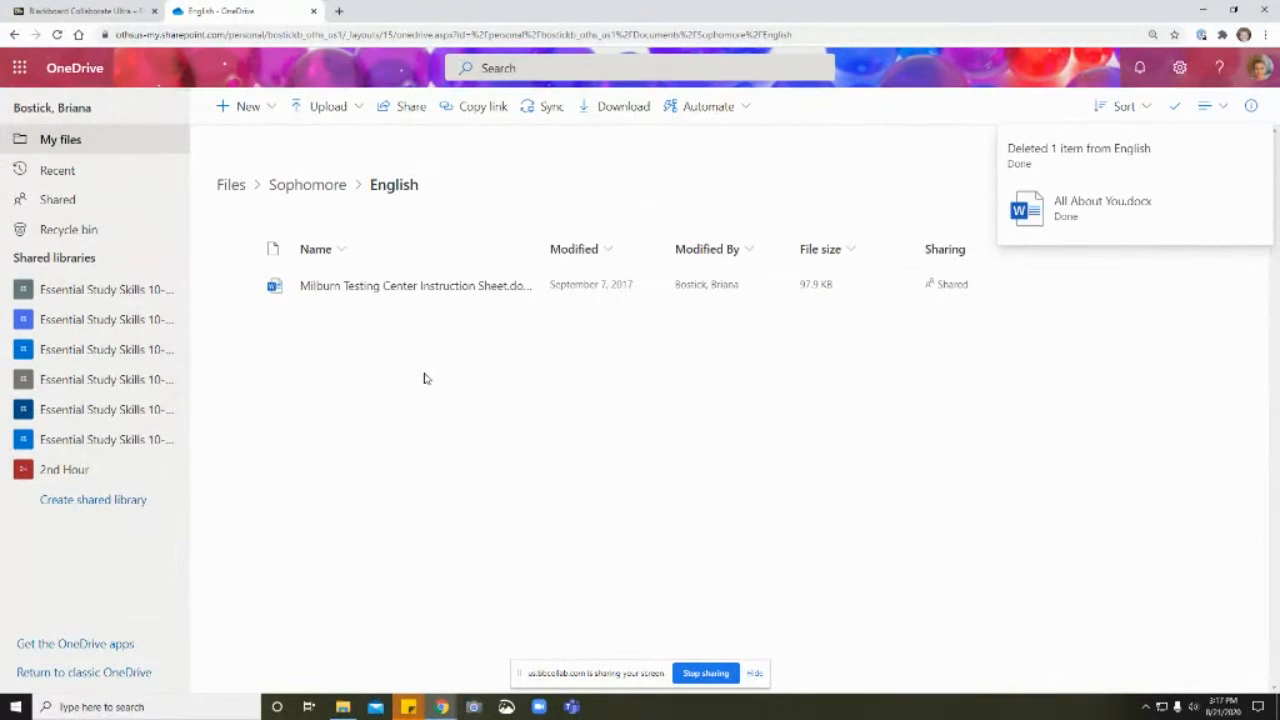
# Step: Restore the most recently deleted All About You.docx from the recycle bin and return to My files
pyautogui.click(75, 233)
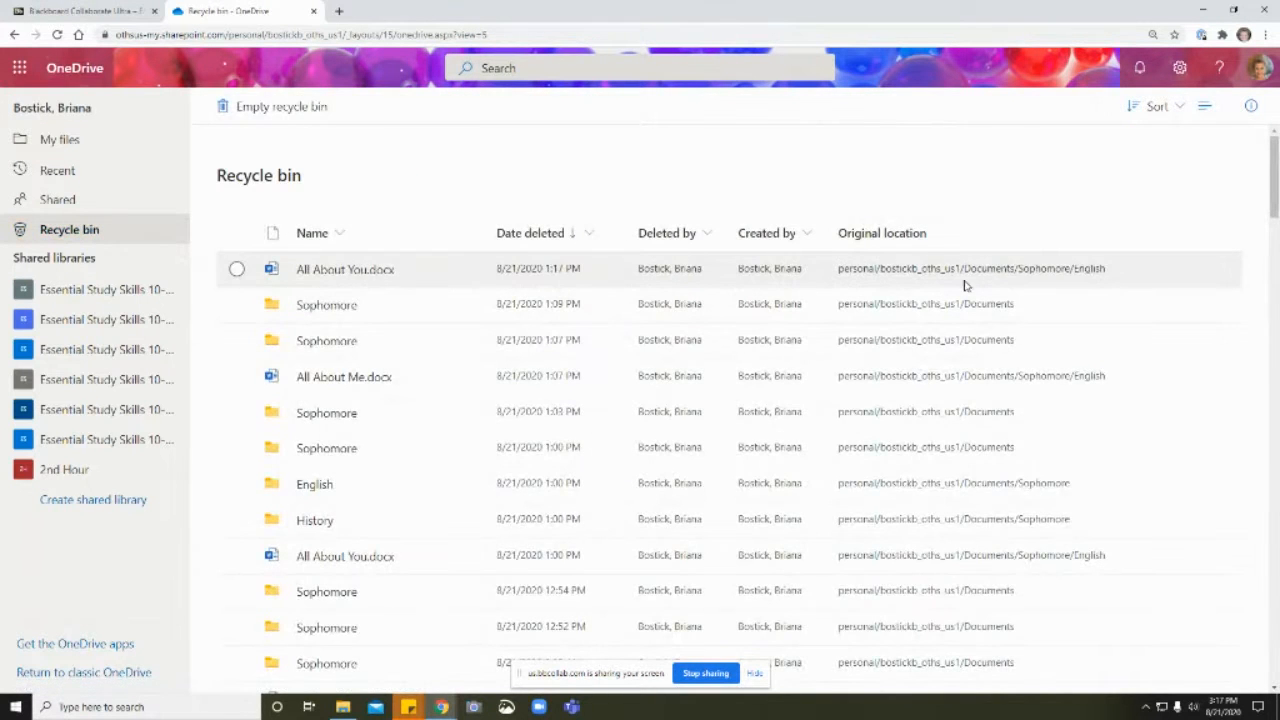
pyautogui.click(236, 269)
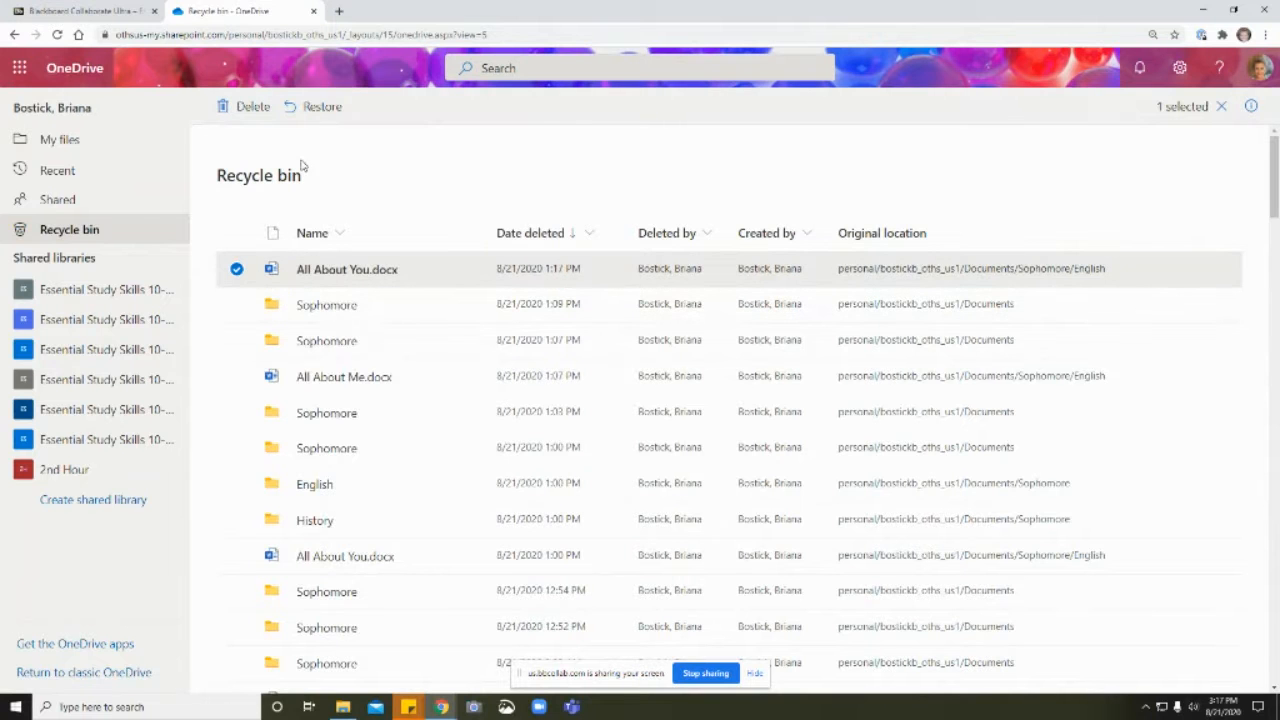
pyautogui.click(316, 108)
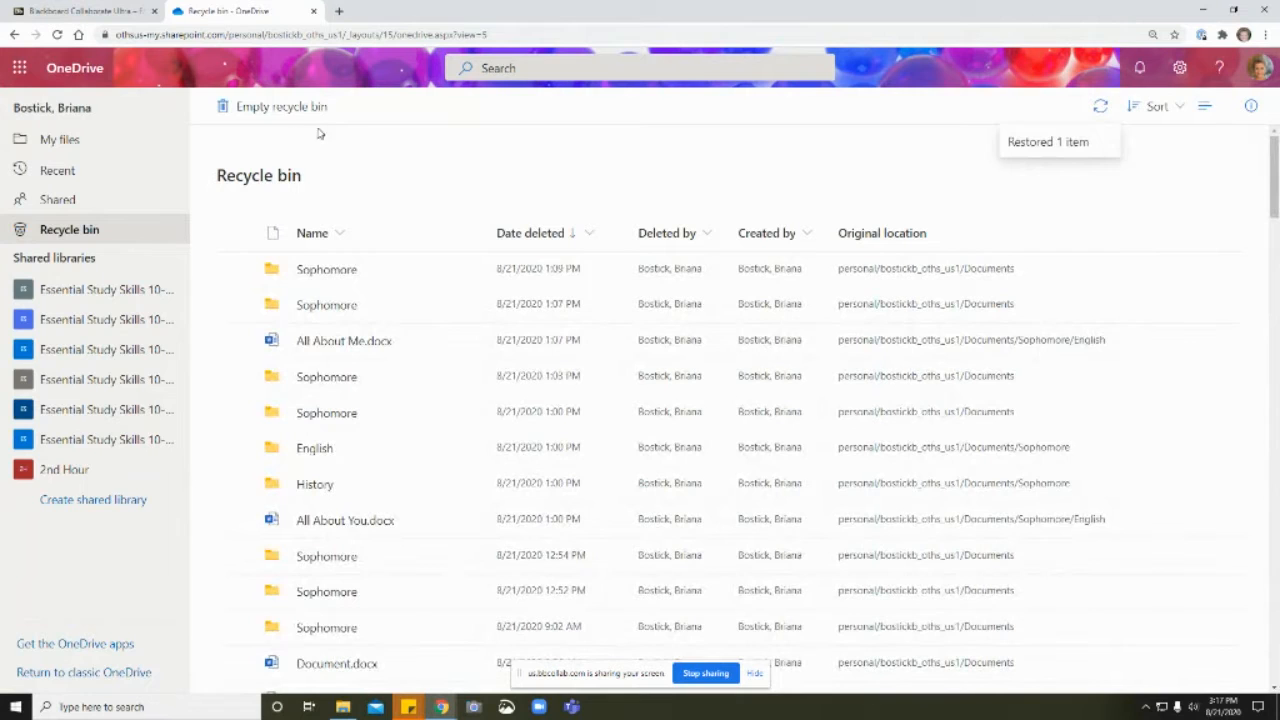
pyautogui.click(58, 142)
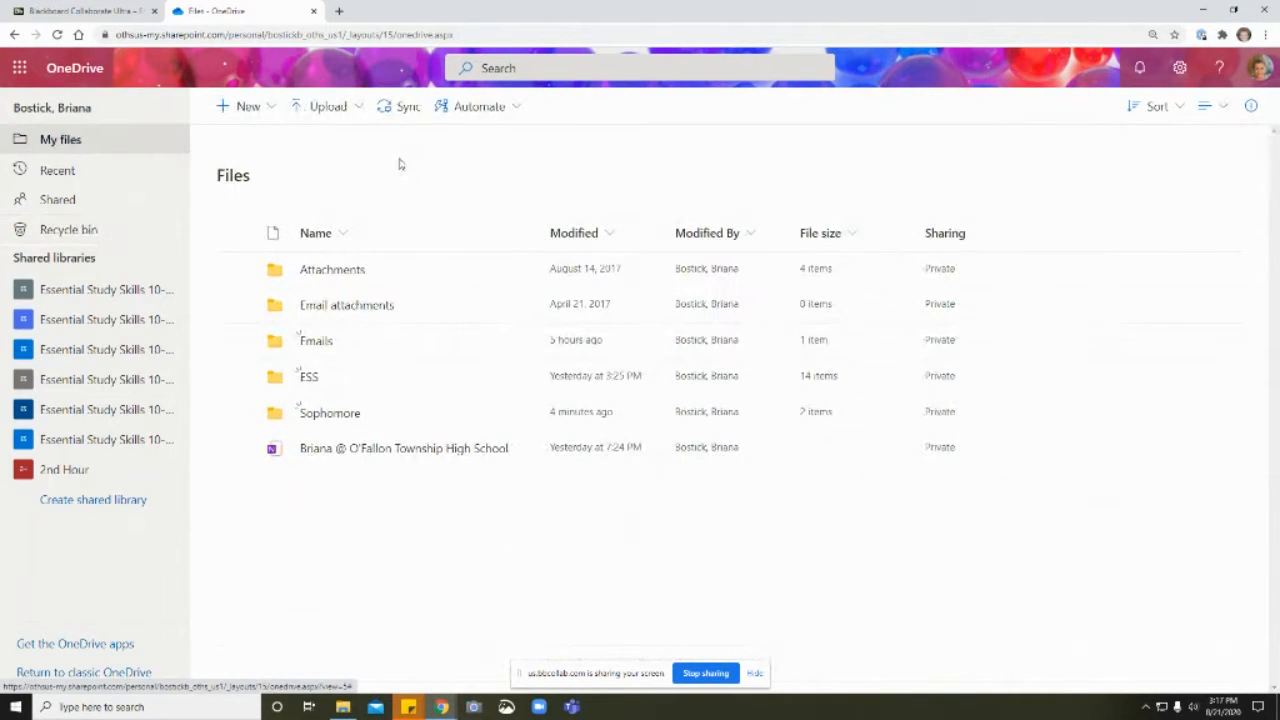